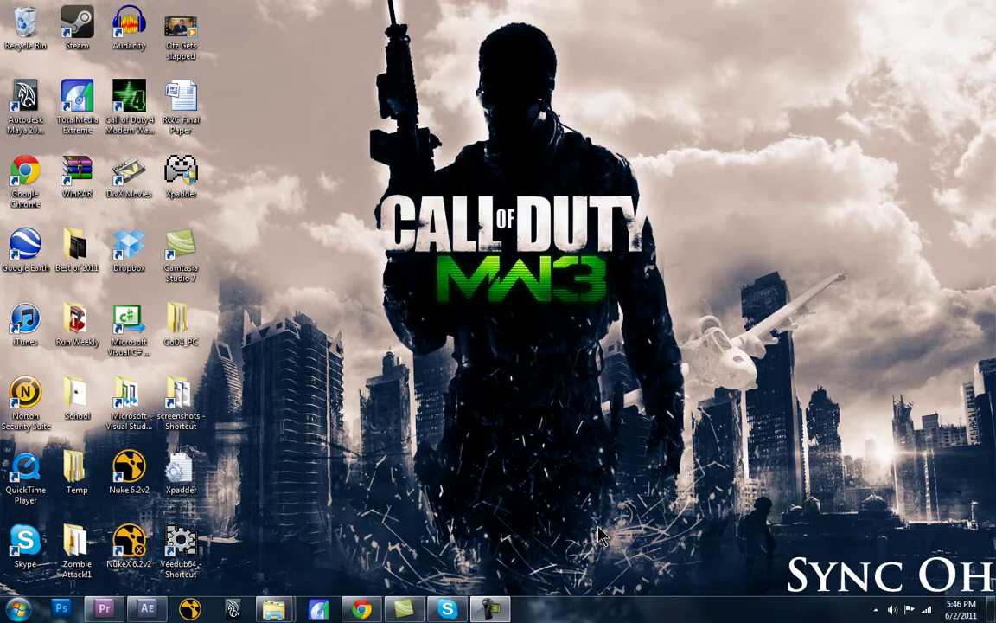
Play Episode 3 T2 muted in Media Player, pausing it, then minimize the player and folder
left_click(105, 610)
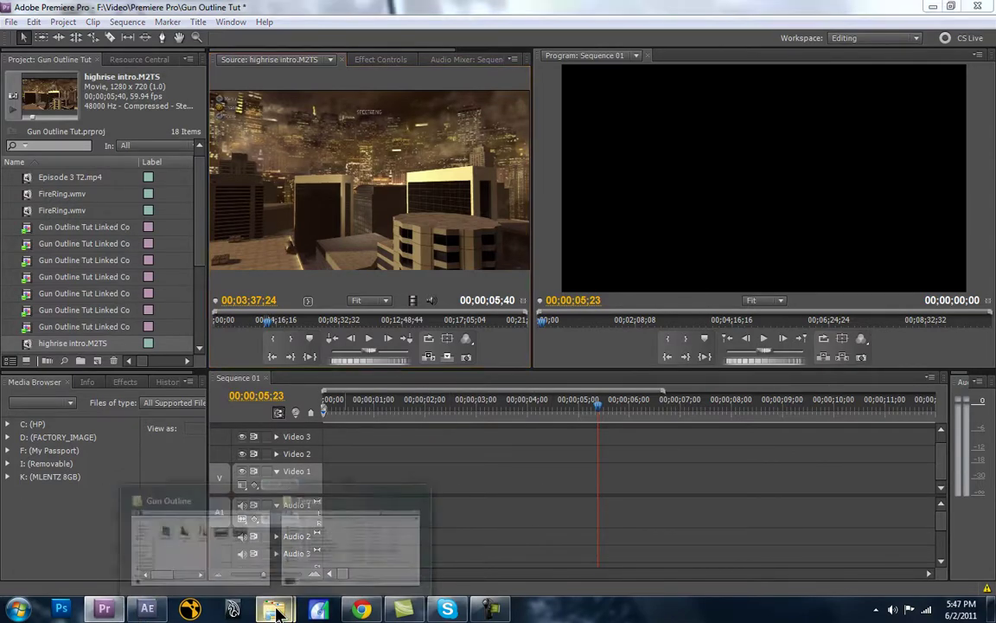
key("alt+Tab")
double_click(679, 186)
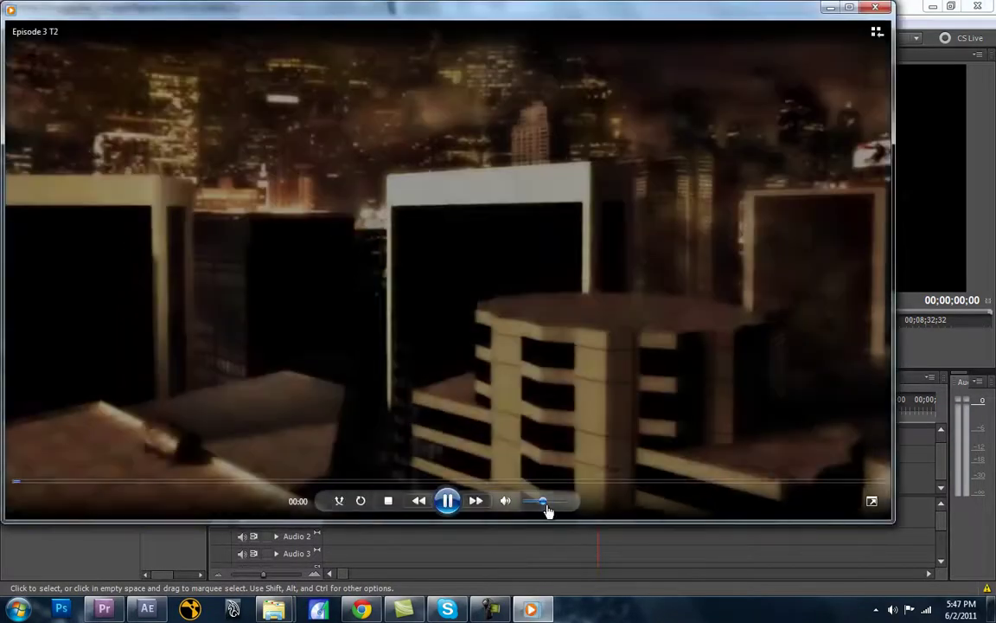
left_click_drag(545, 506, 484, 540)
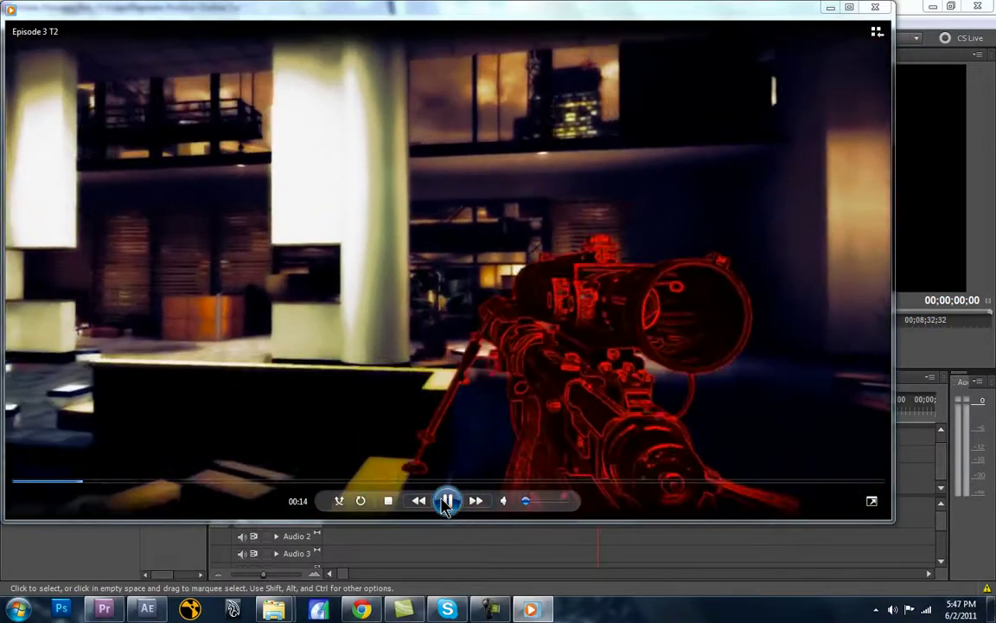
left_click(446, 502)
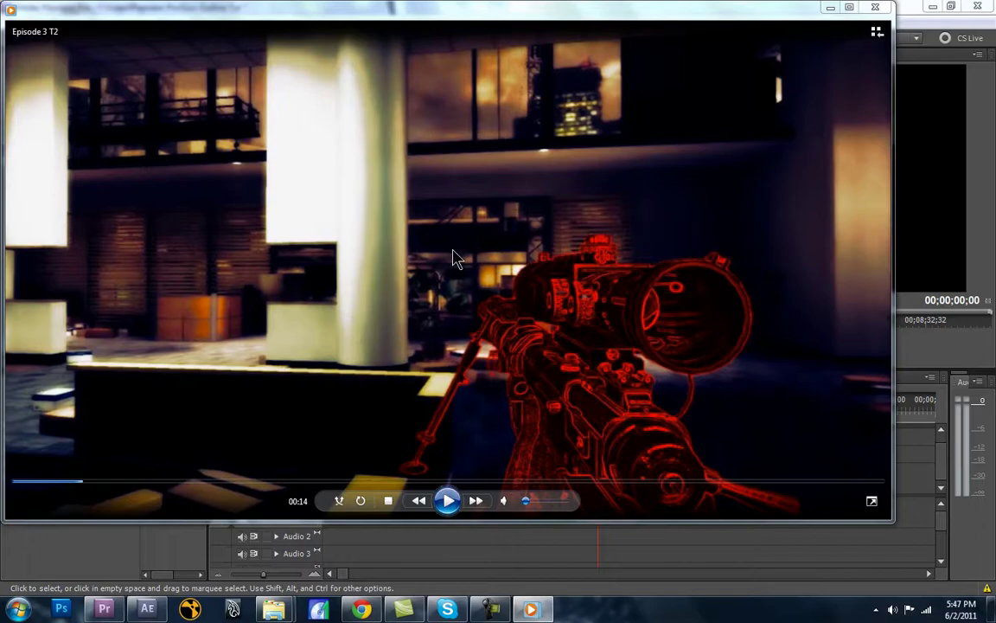
left_click(447, 502)
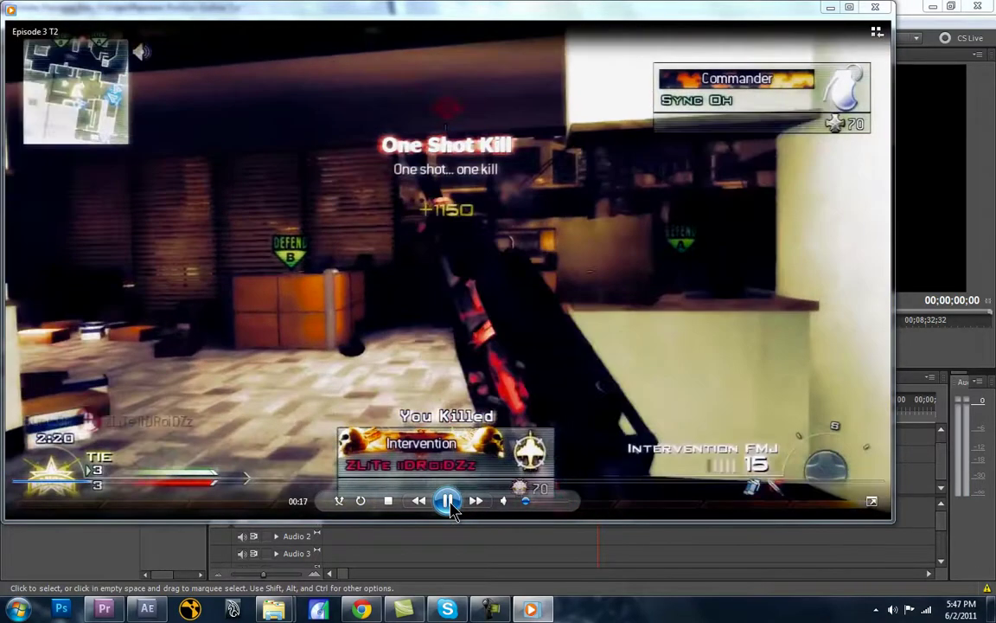
left_click(447, 502)
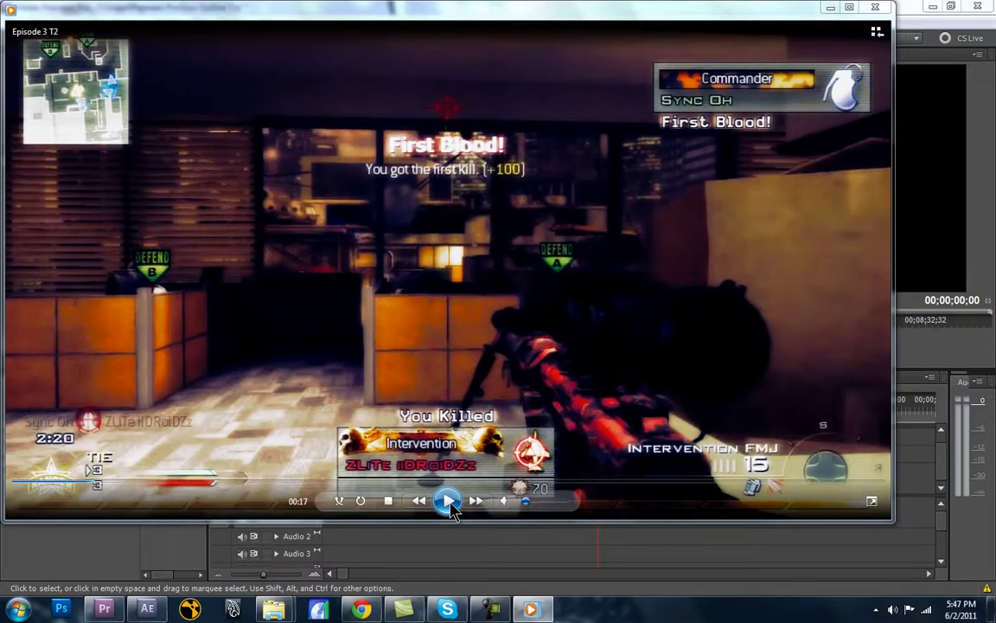
left_click(828, 8)
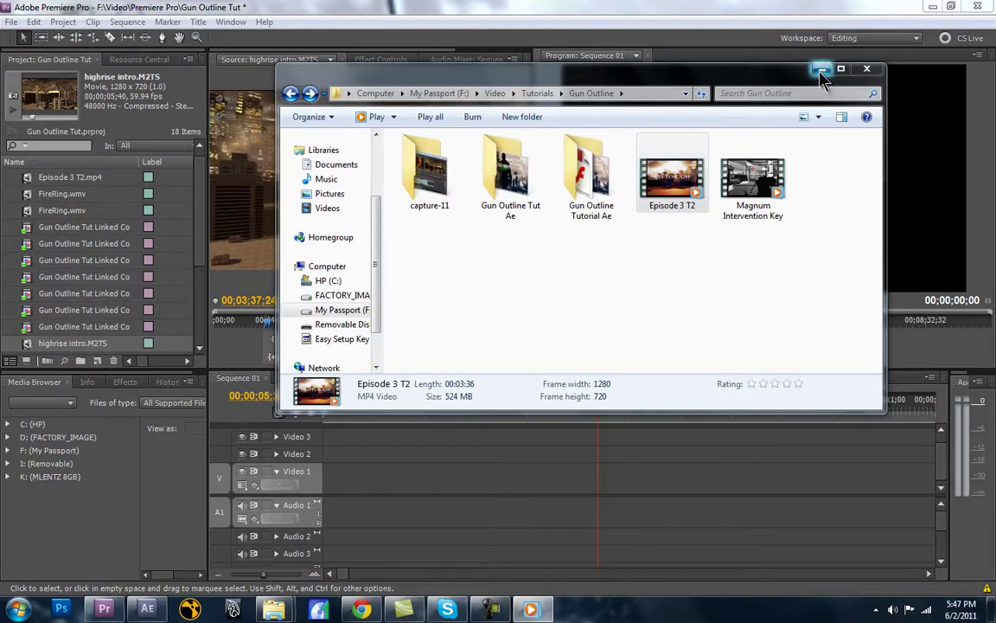
left_click(822, 72)
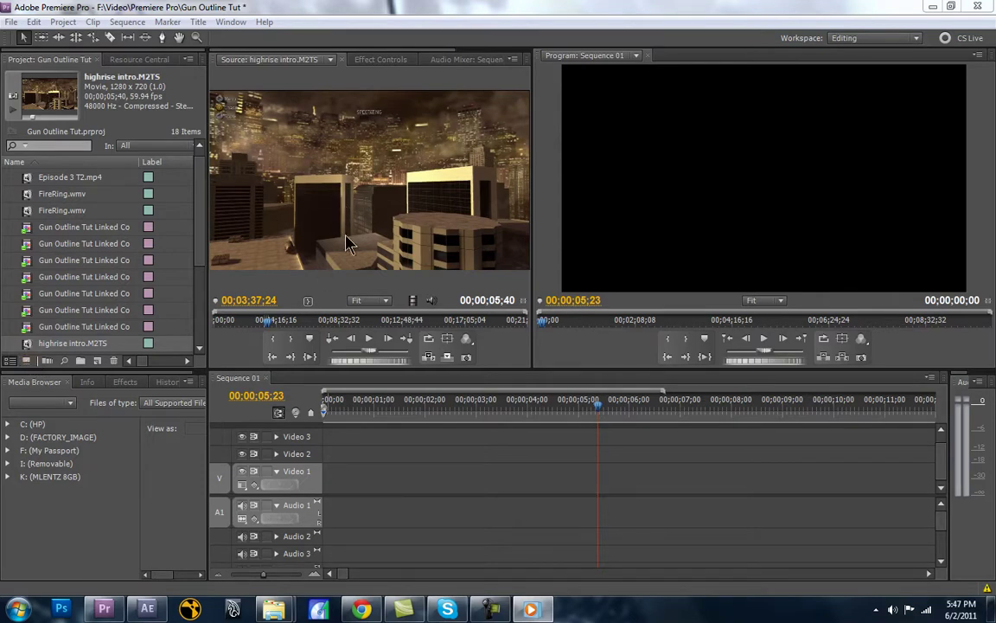
Drag highrise intro.M2TS onto Video 1 and Audio 1 at the start of Sequence 01
left_click(310, 211)
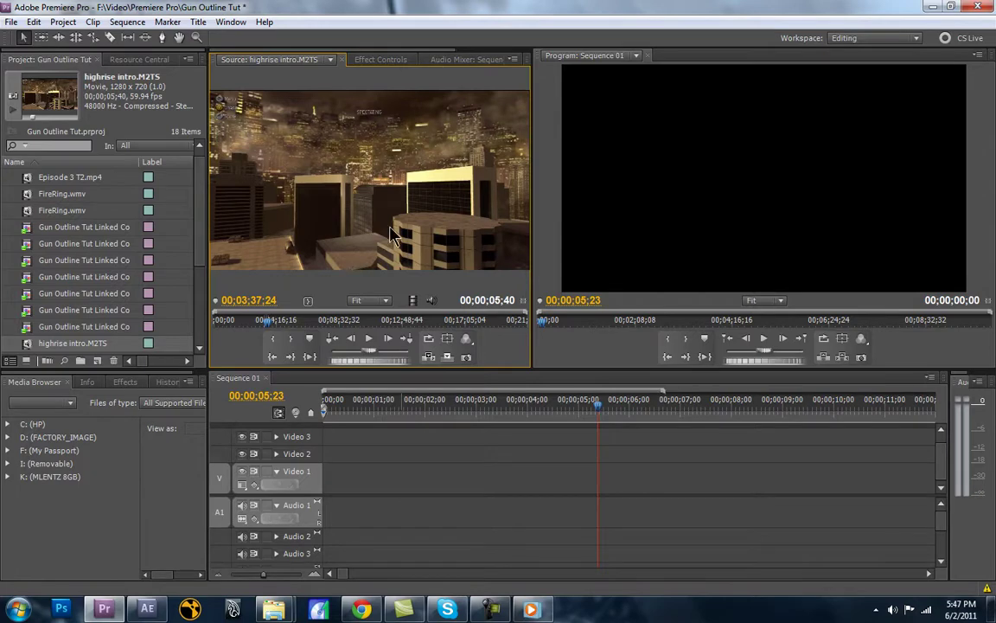
left_click_drag(346, 214, 332, 492)
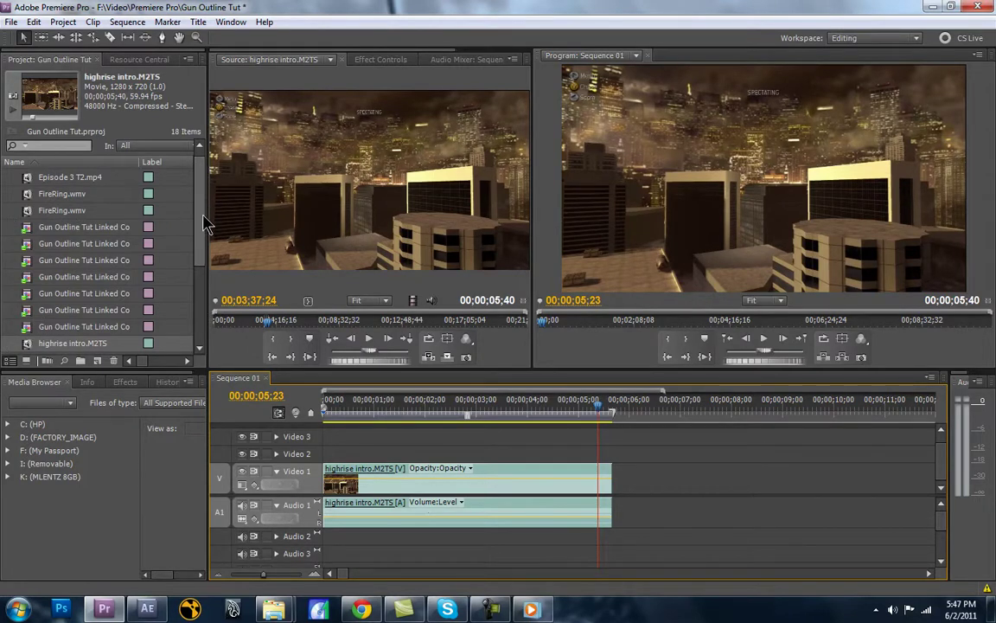
scroll(205, 209, "down", 4)
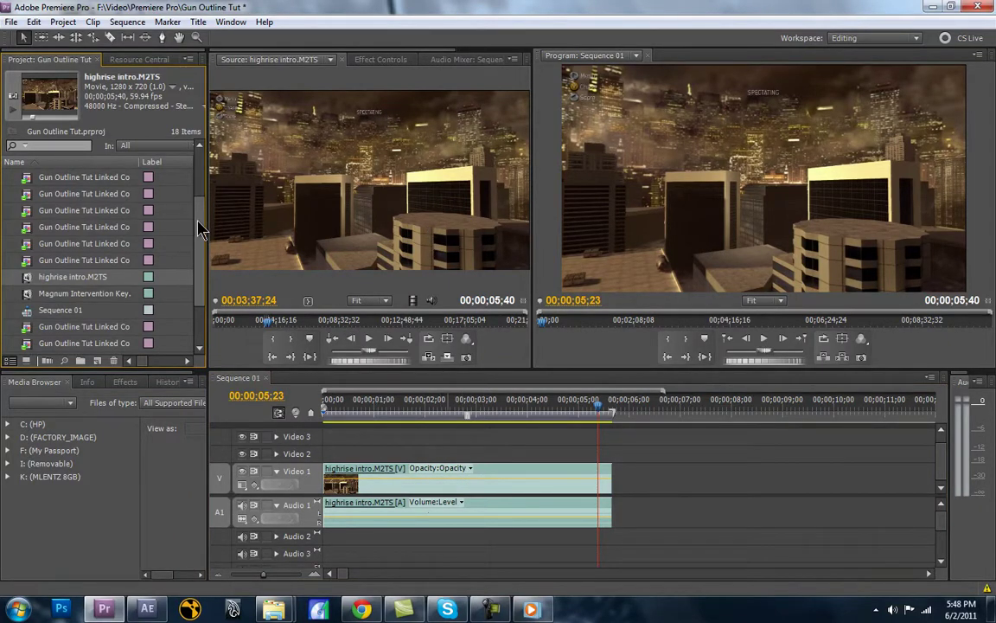
scroll(197, 218, "up", 3)
scroll(196, 215, "down", 2)
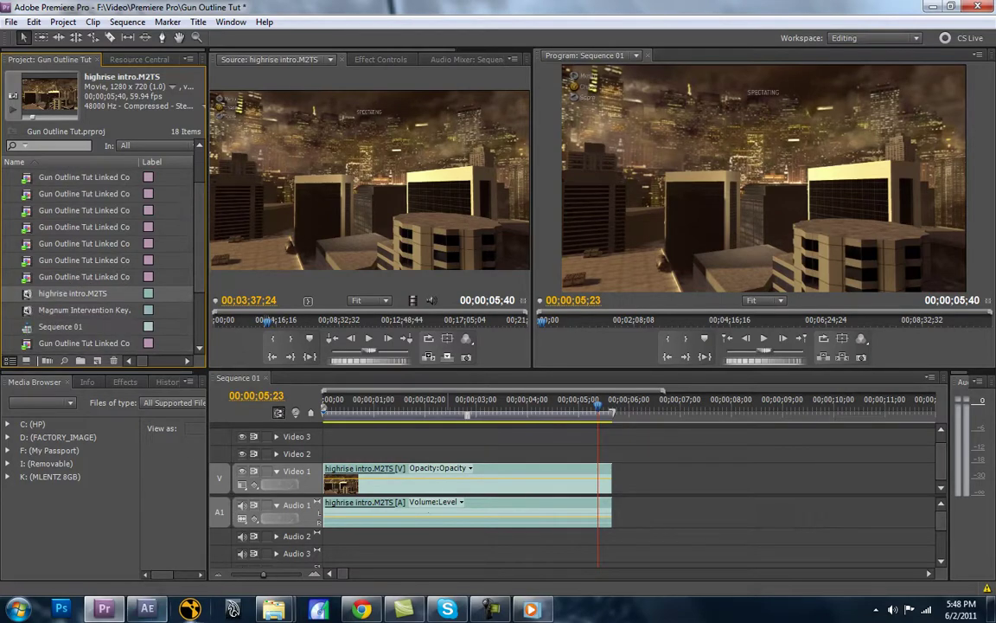
Play Magnum Intervention Key in Media Player, pausing on the rifle at 00:23, then minimize it
left_click(199, 532)
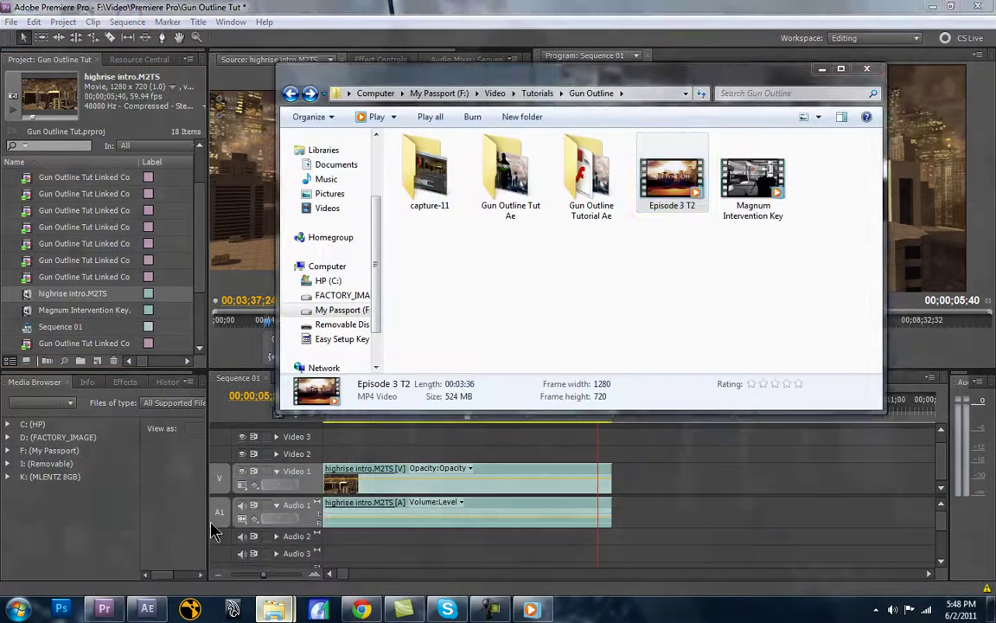
double_click(758, 186)
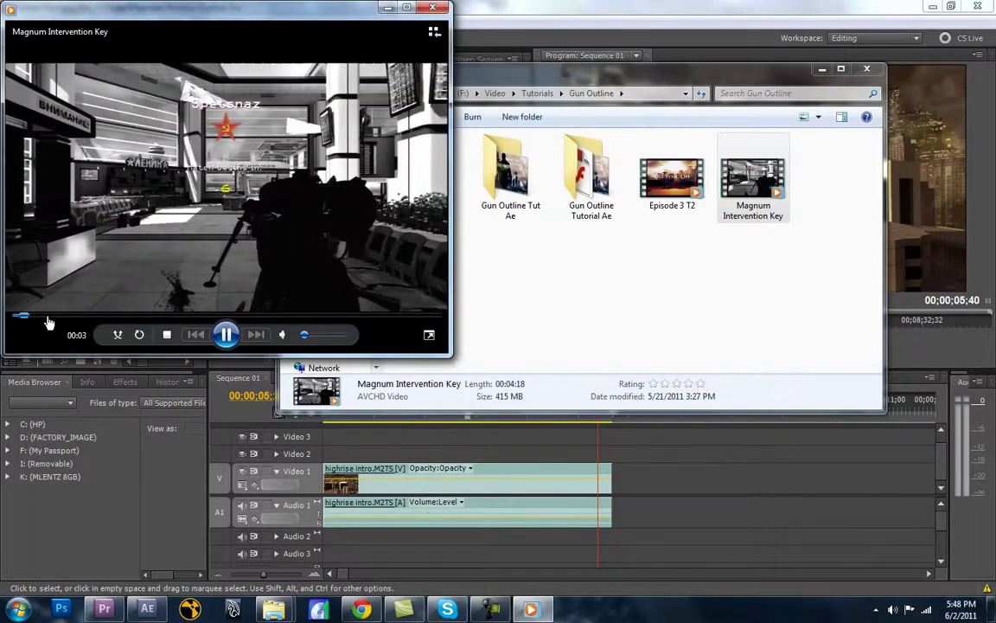
left_click(43, 316)
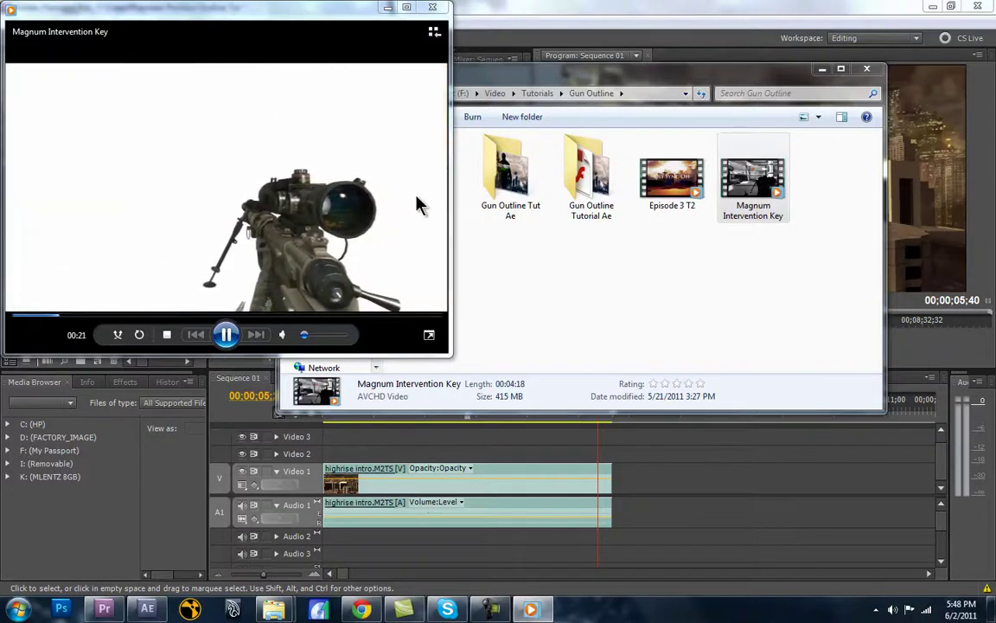
left_click(224, 337)
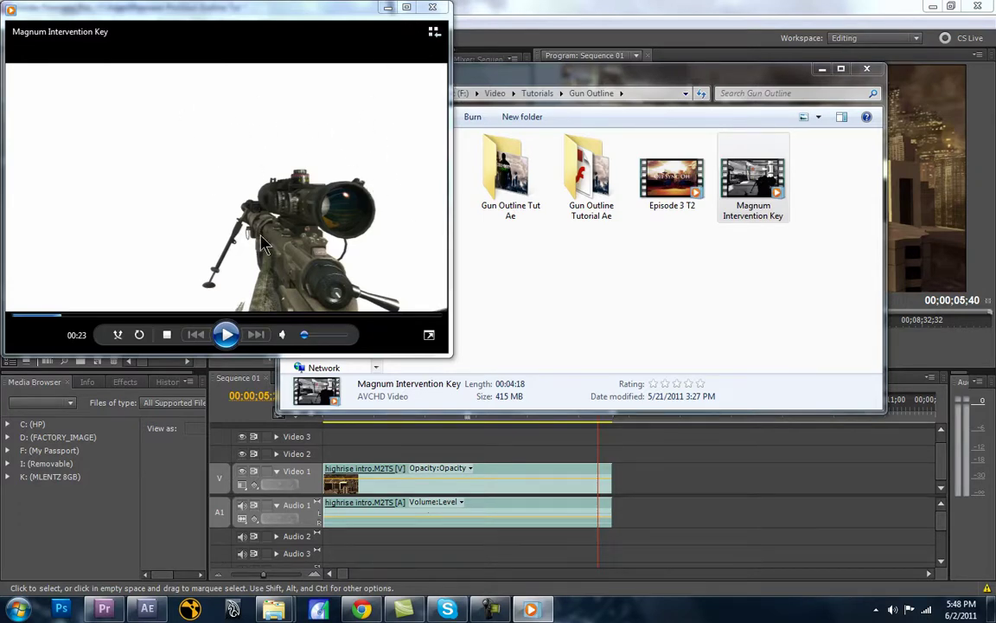
left_click(387, 7)
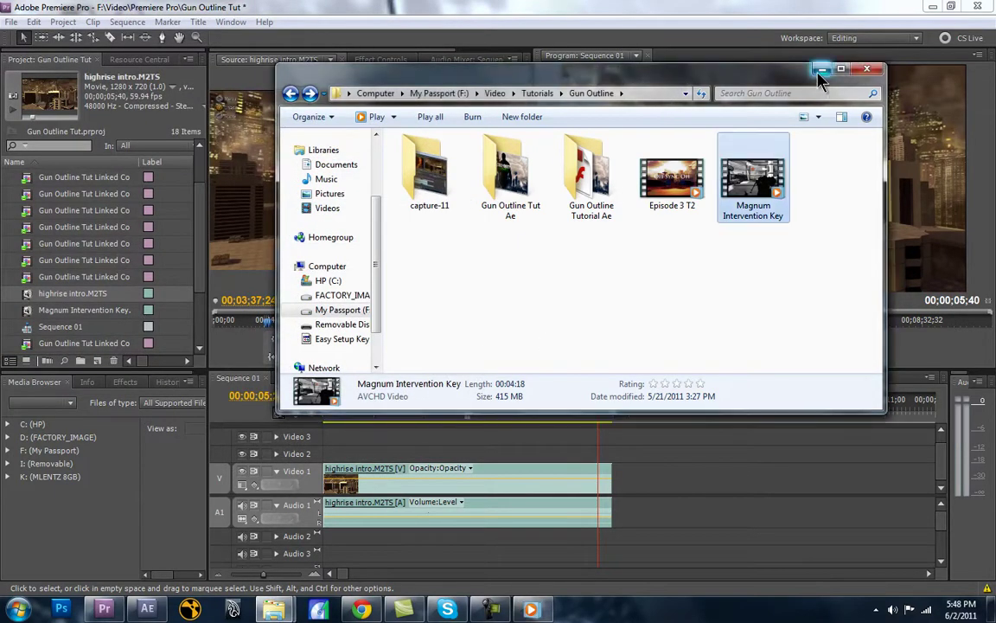
Place Magnum Intervention Key.M2TS on Video 2 at the sequence start, above the highrise clip
left_click(820, 69)
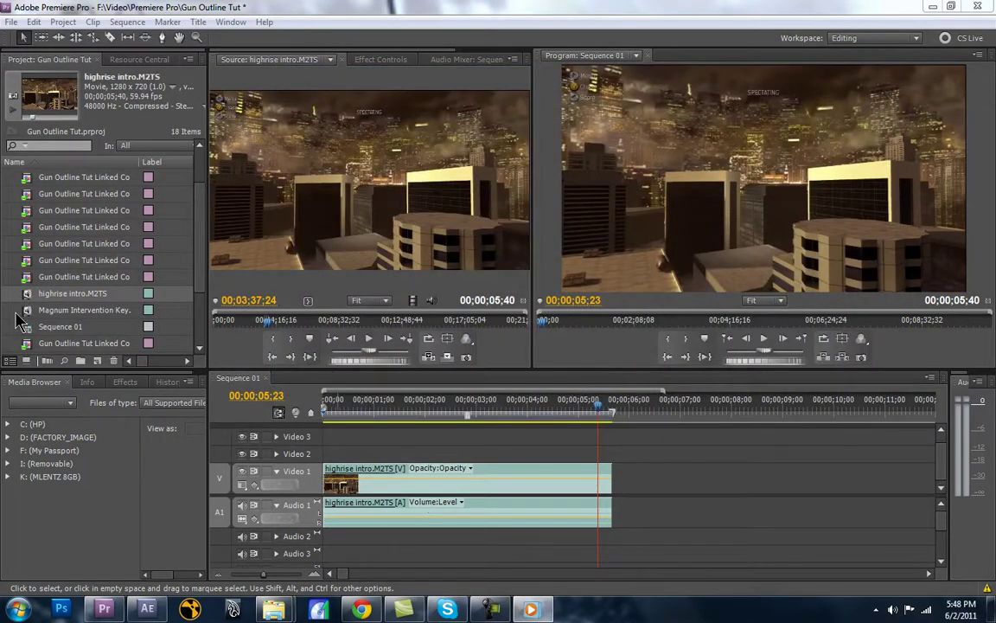
double_click(26, 309)
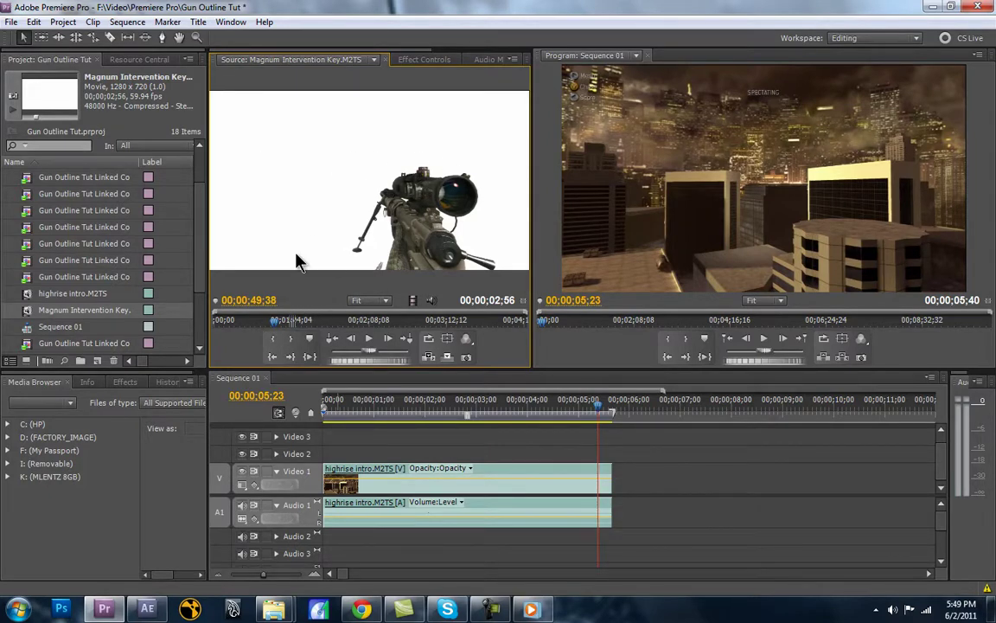
left_click_drag(344, 185, 346, 456)
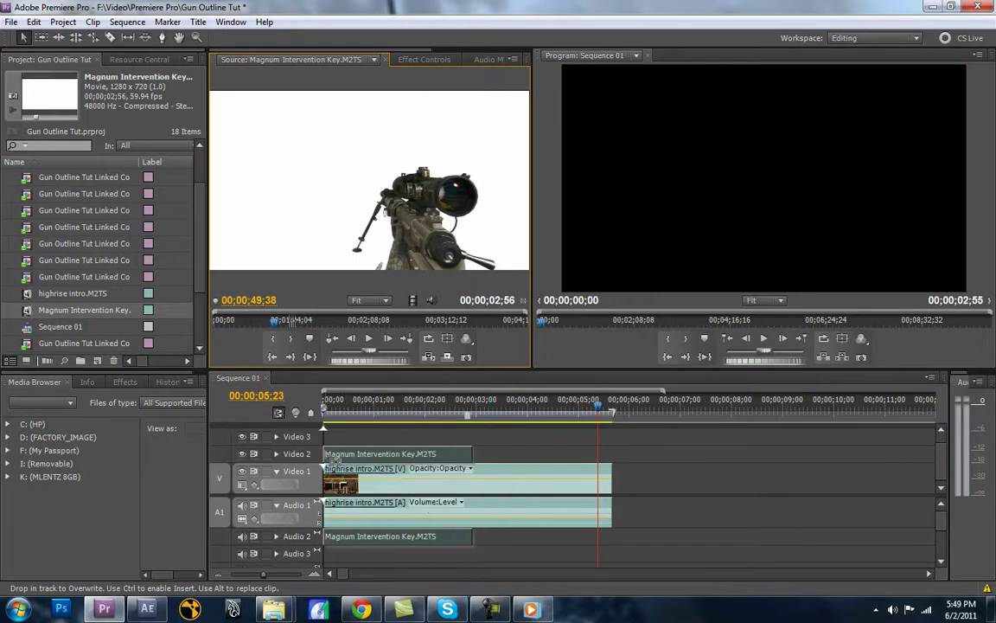
left_click(443, 410)
mouse_move(443, 410)
left_mouse_down()
mouse_move(486, 410)
mouse_move(461, 409)
left_mouse_up()
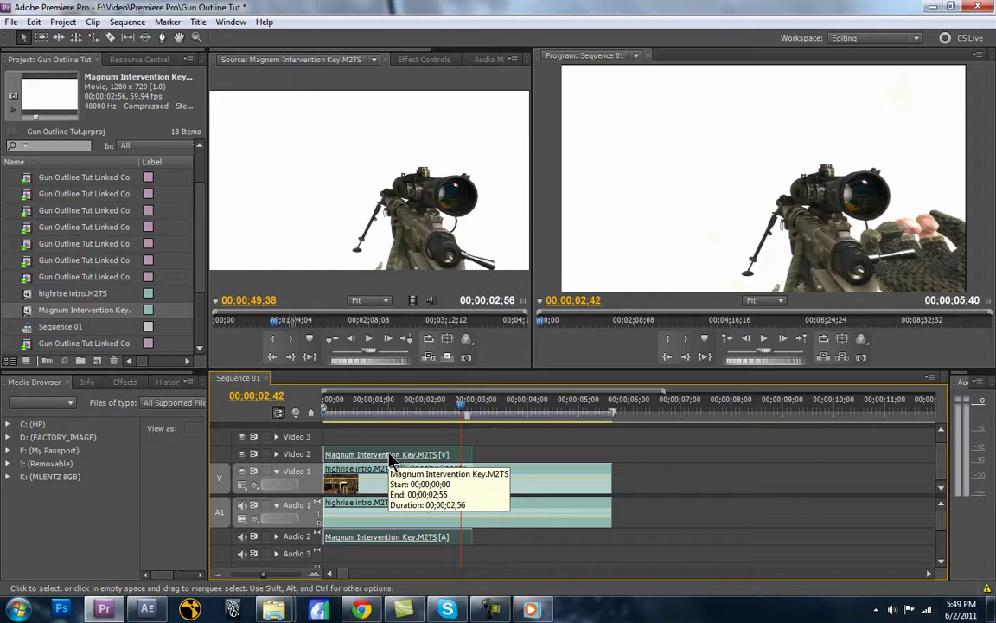
Replace the rifle clip with an After Effects composition and open it in After Effects
right_click(390, 459)
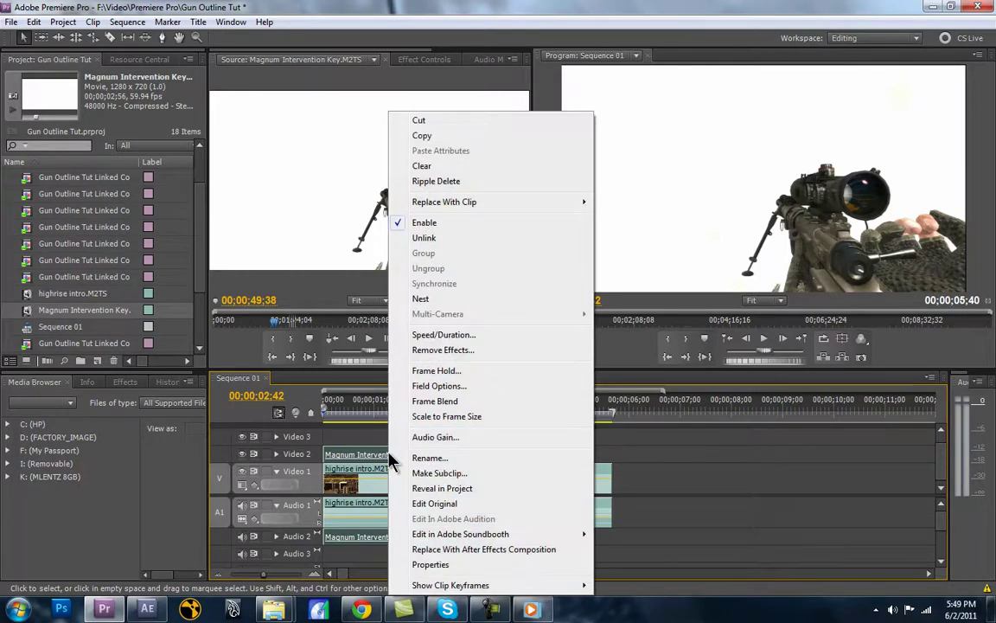
left_click(472, 550)
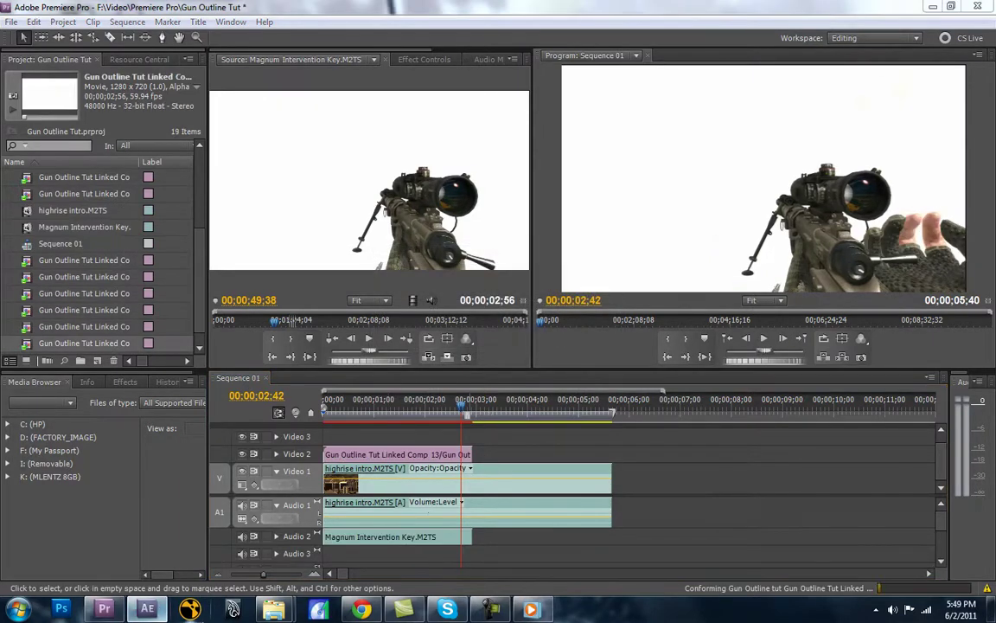
left_click(149, 610)
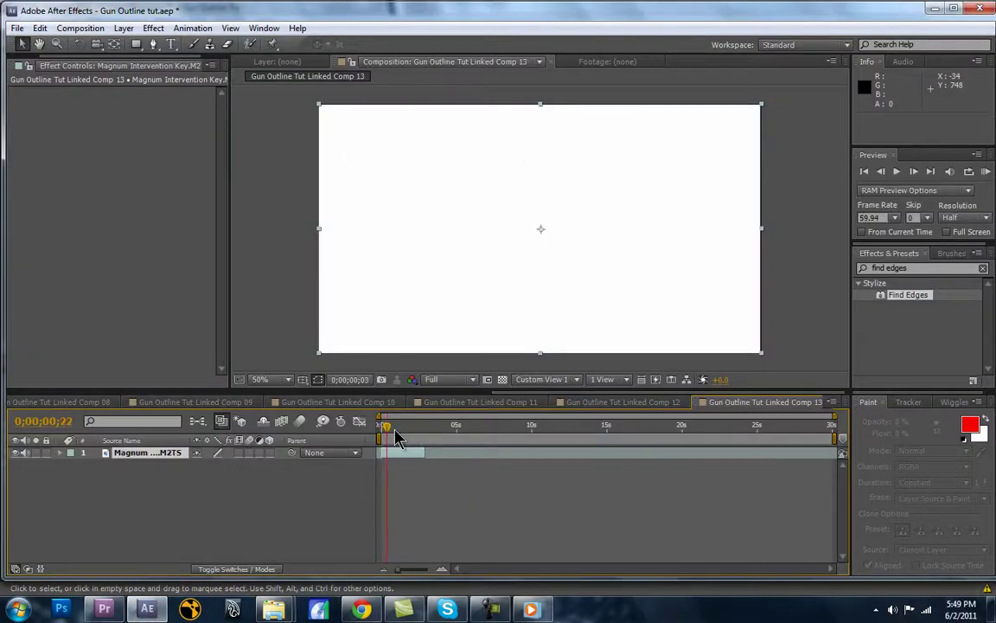
Stretch the Magnum Intervention Key layer to 101% horizontal scale, parking near 0;00;01;01
left_click_drag(395, 432, 416, 432)
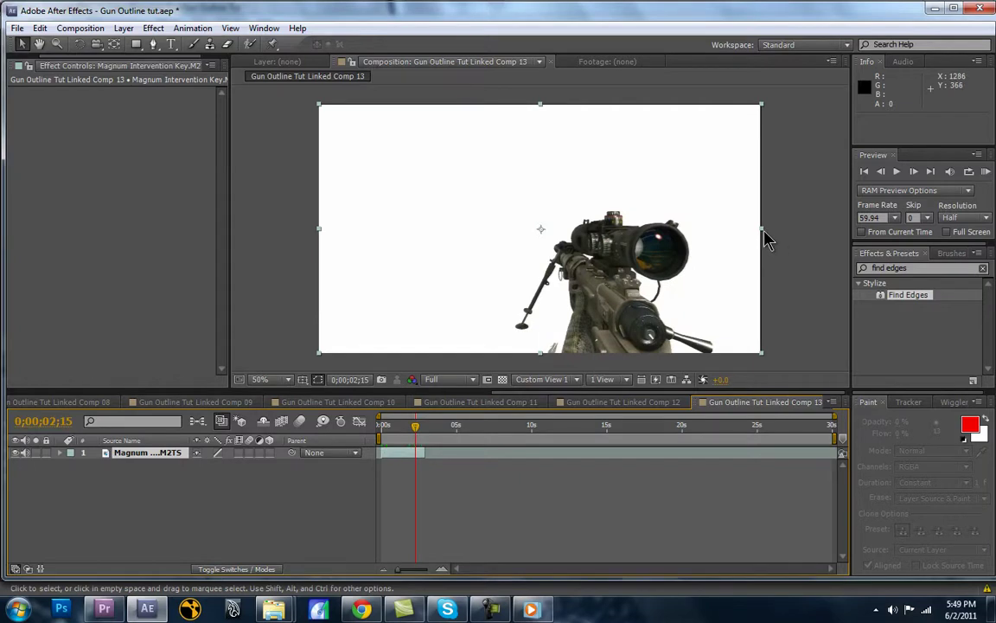
left_click_drag(765, 238, 767, 234)
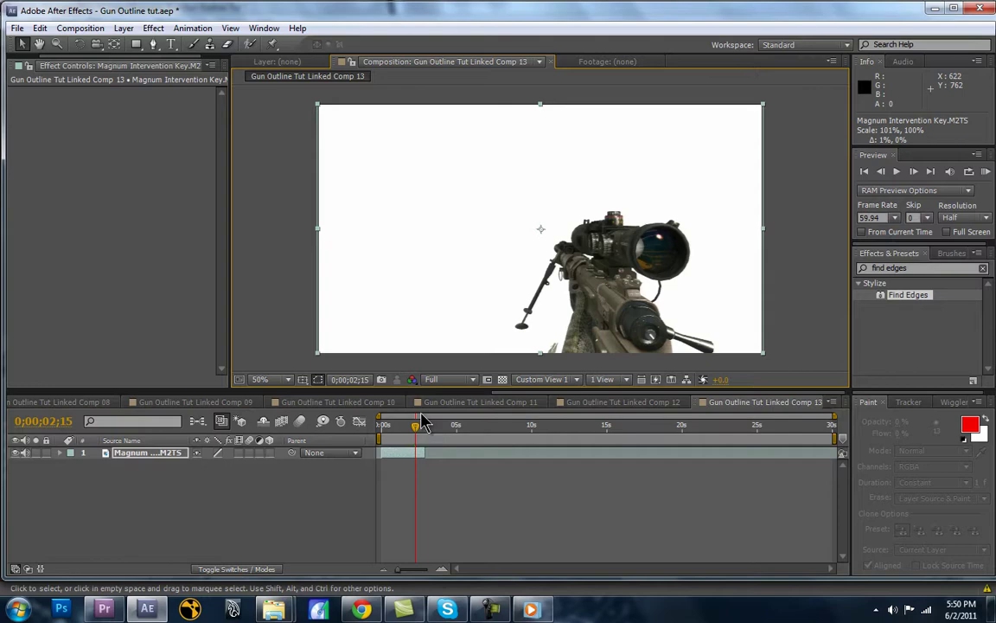
mouse_move(401, 430)
left_mouse_down()
mouse_move(383, 430)
mouse_move(406, 435)
mouse_move(377, 437)
mouse_move(396, 436)
left_mouse_up()
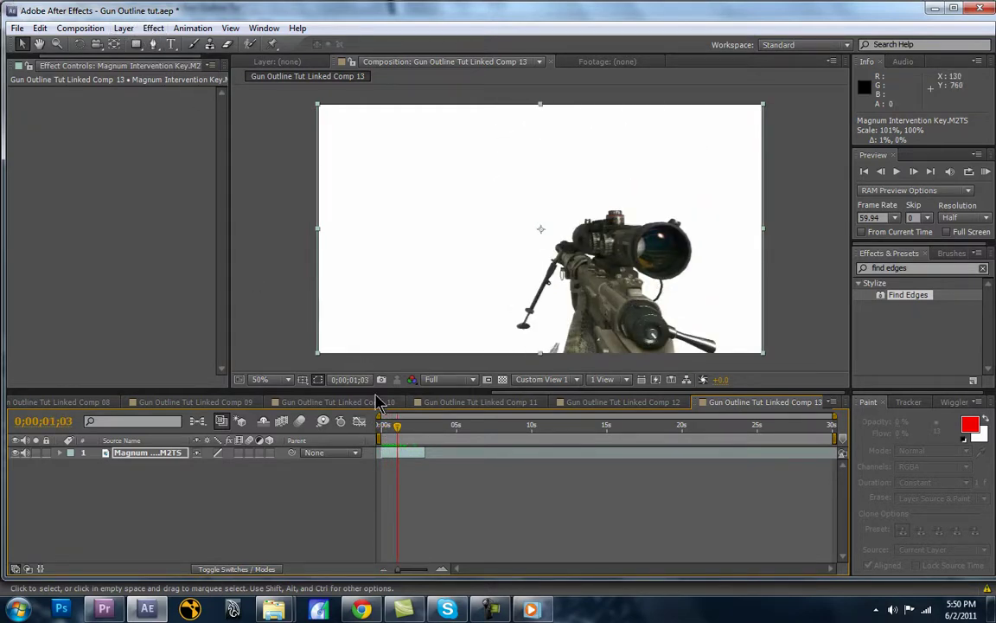
Apply Linear Color Key with the white background sampled as key colour, checking it in Premiere Pro
left_click(152, 28)
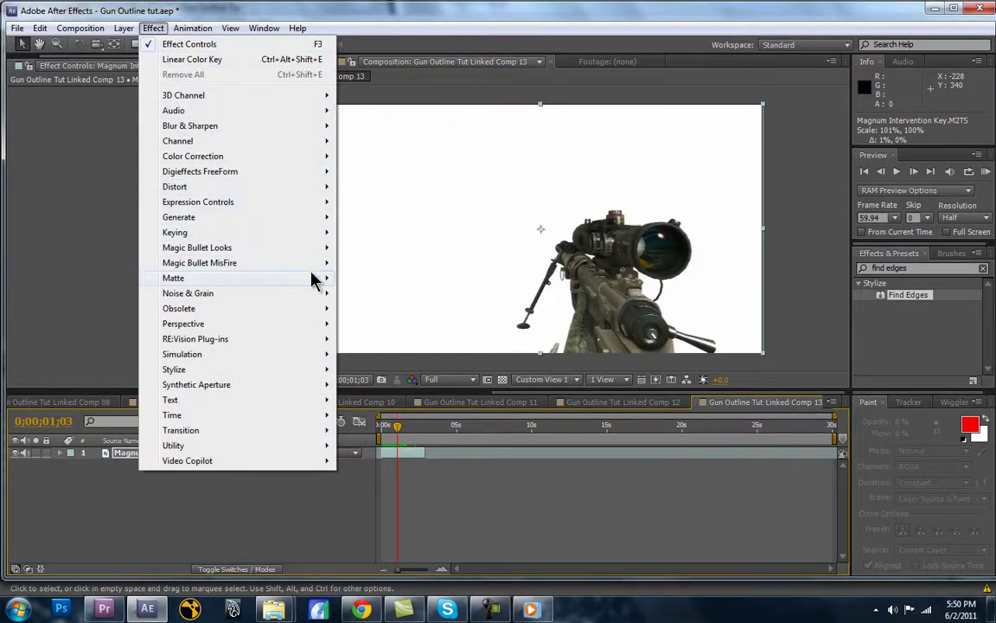
mouse_move(307, 233)
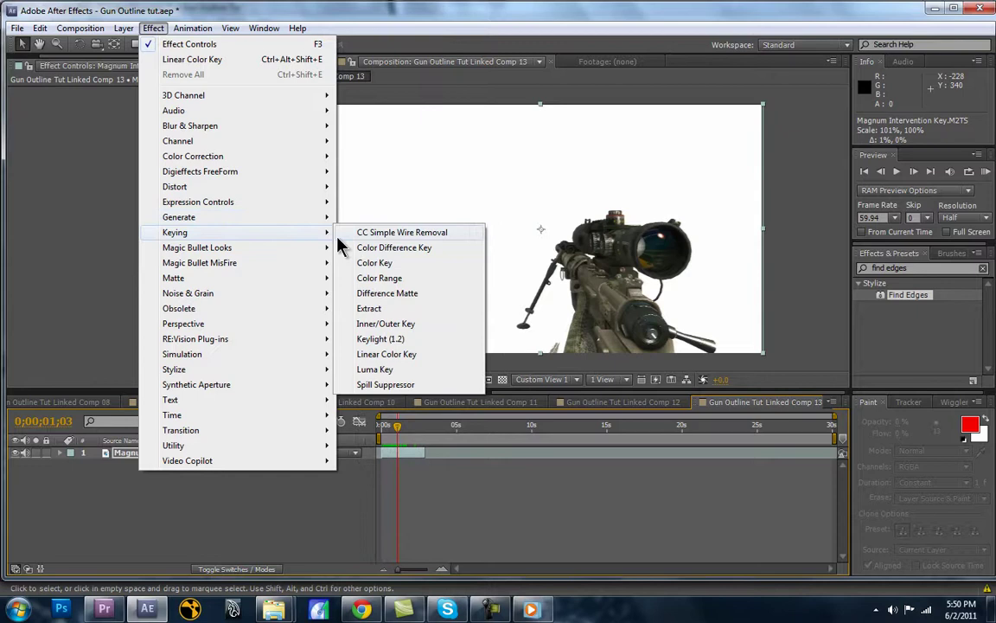
left_click(393, 355)
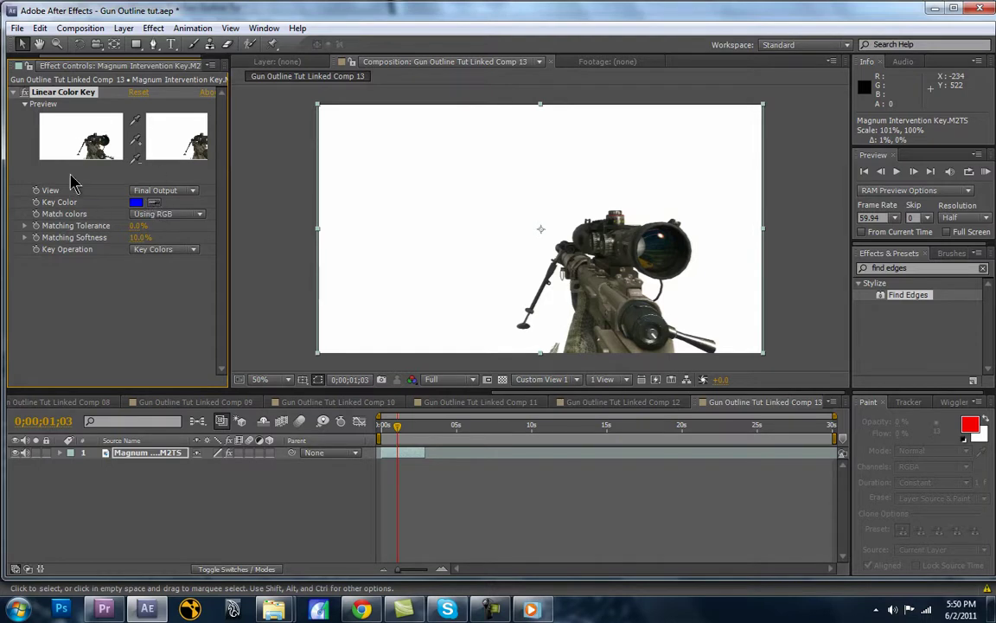
left_click(154, 201)
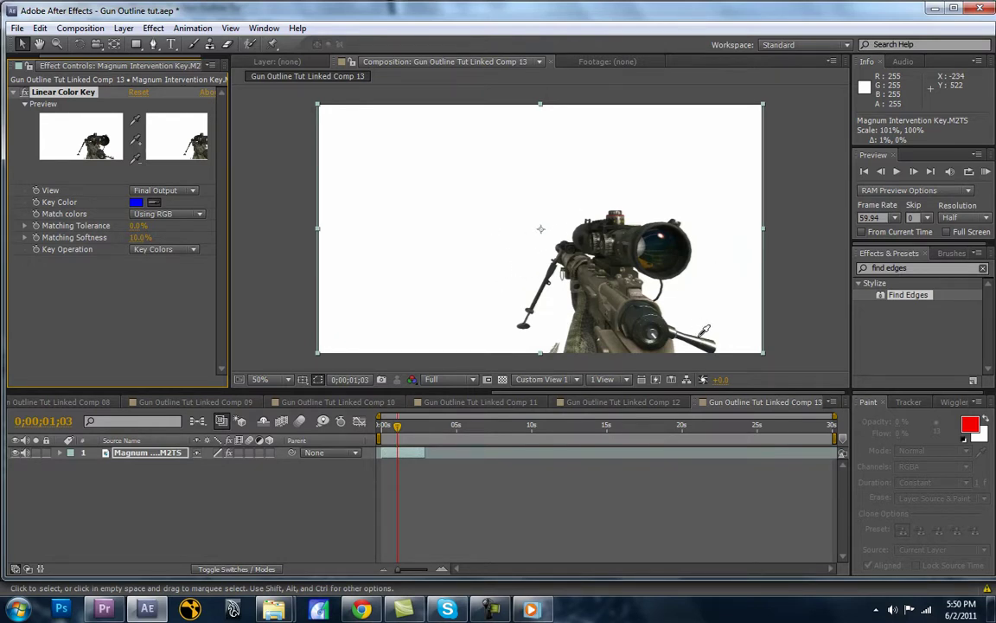
left_click(525, 284)
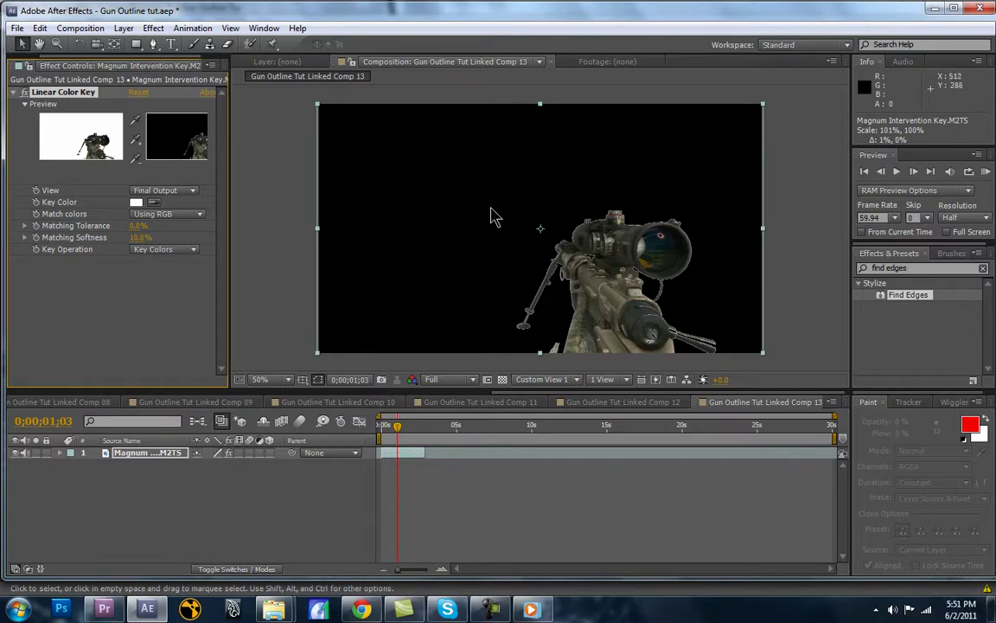
left_click(105, 610)
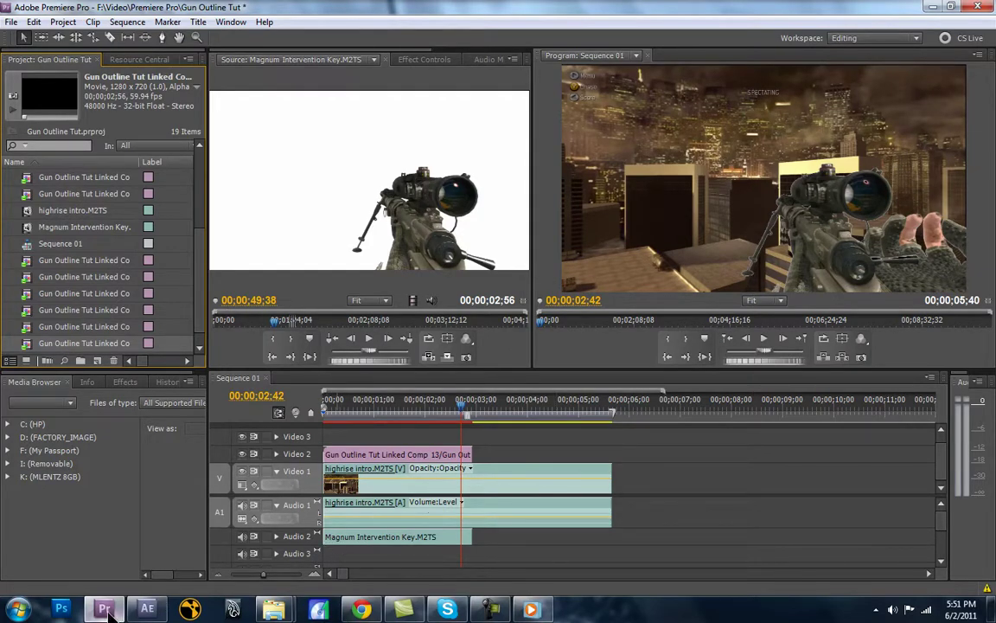
left_click(147, 609)
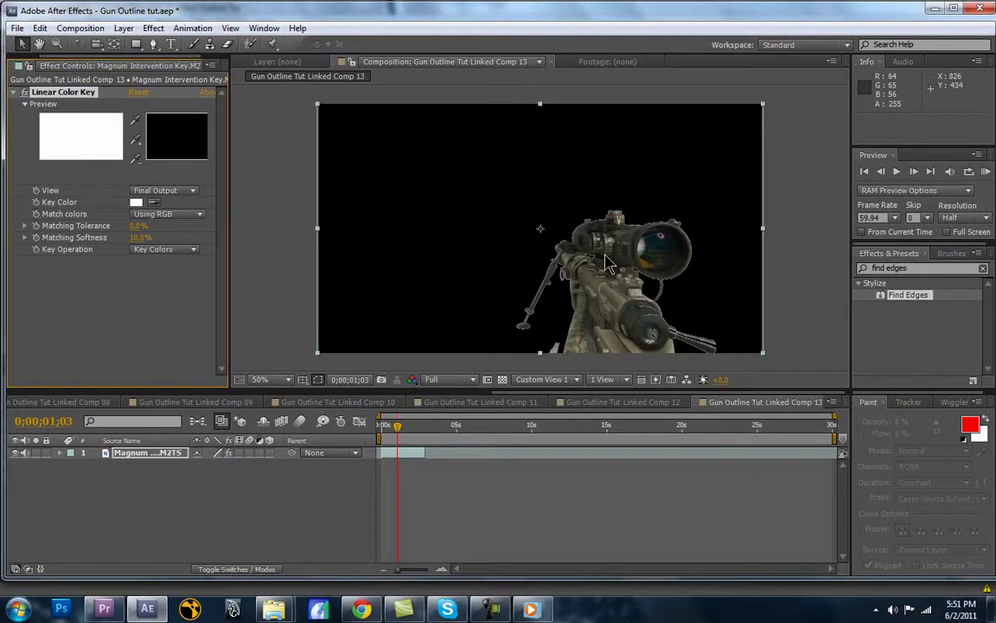
Inspect the keyed rifle edges up close and add a Matte Choker from Effect > Matte
scroll(607, 259, "up", 2)
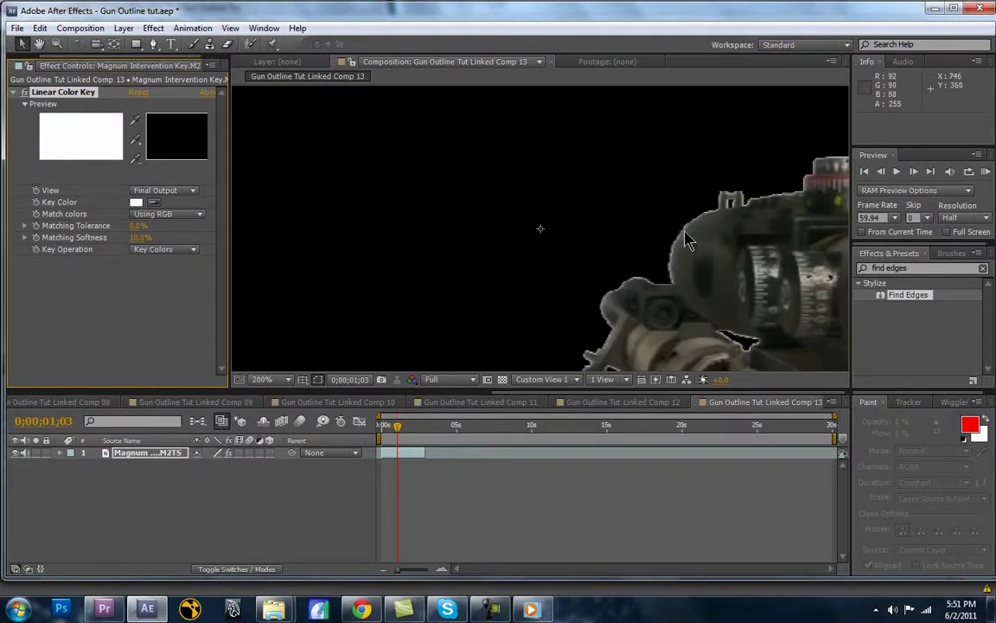
scroll(603, 266, "down", 2)
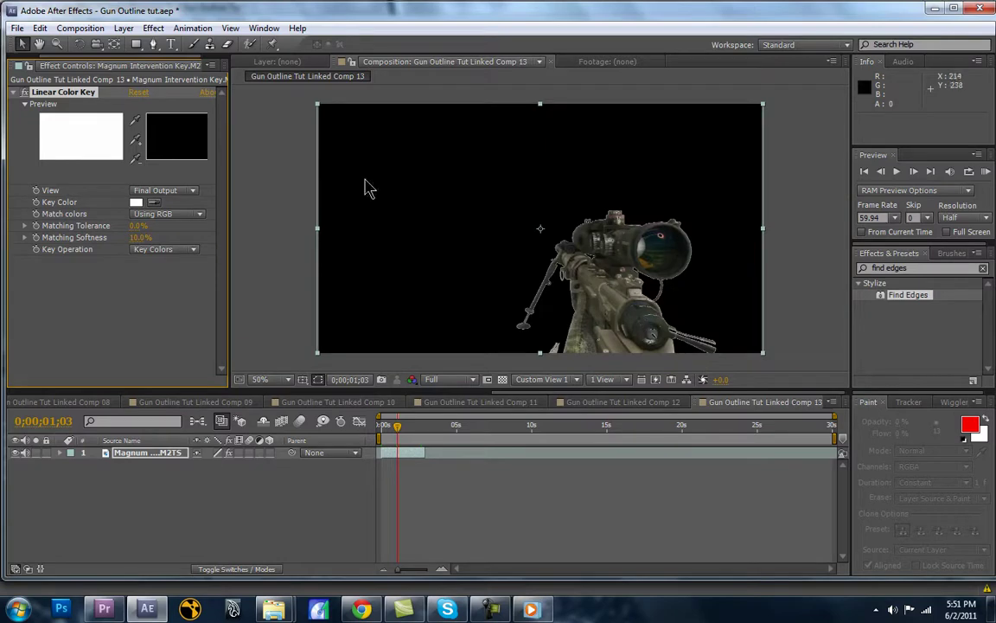
left_click(153, 28)
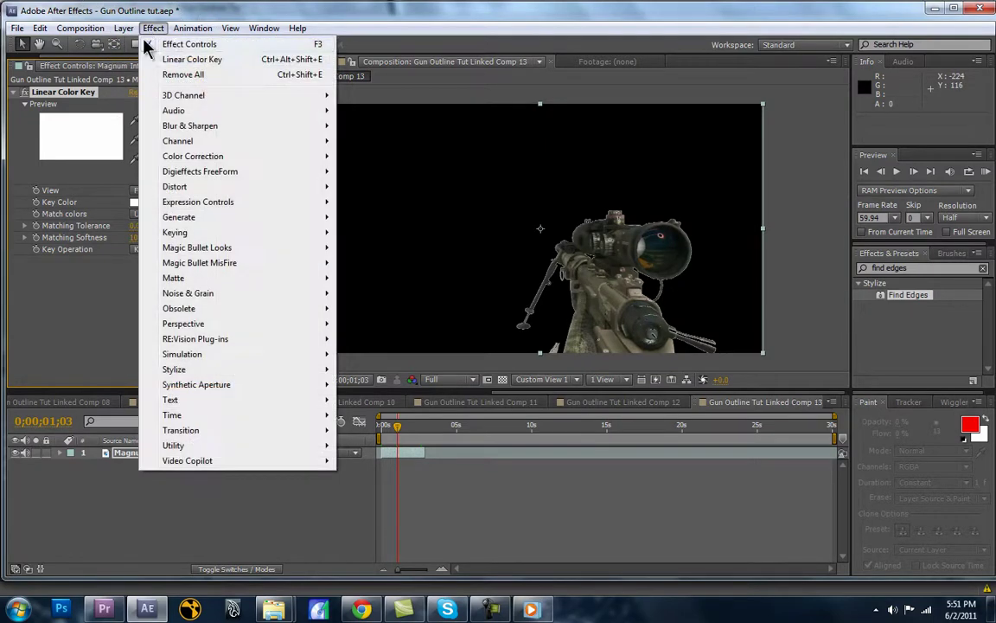
mouse_move(223, 276)
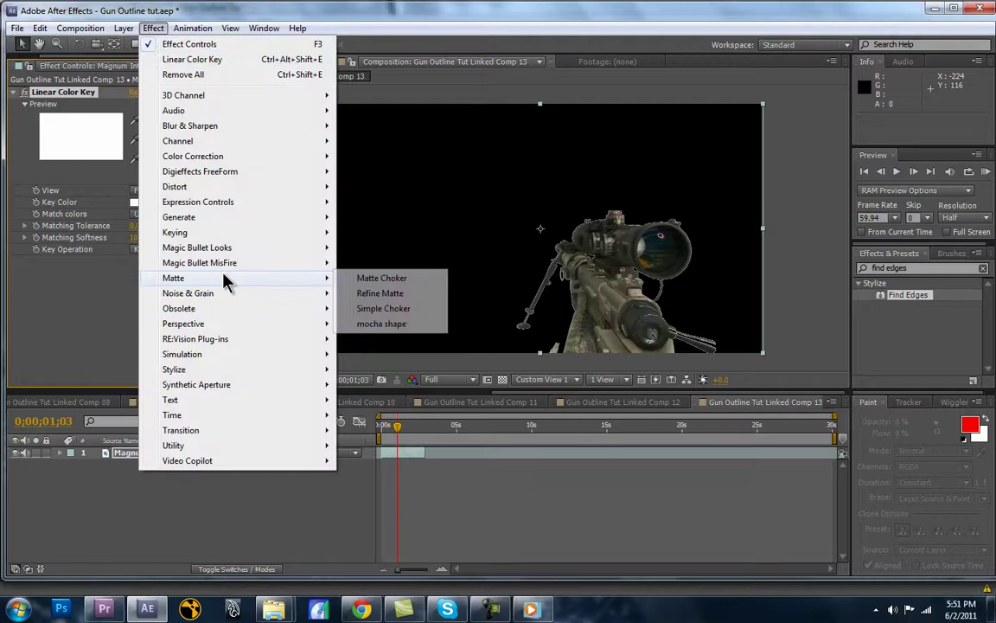
left_click(356, 278)
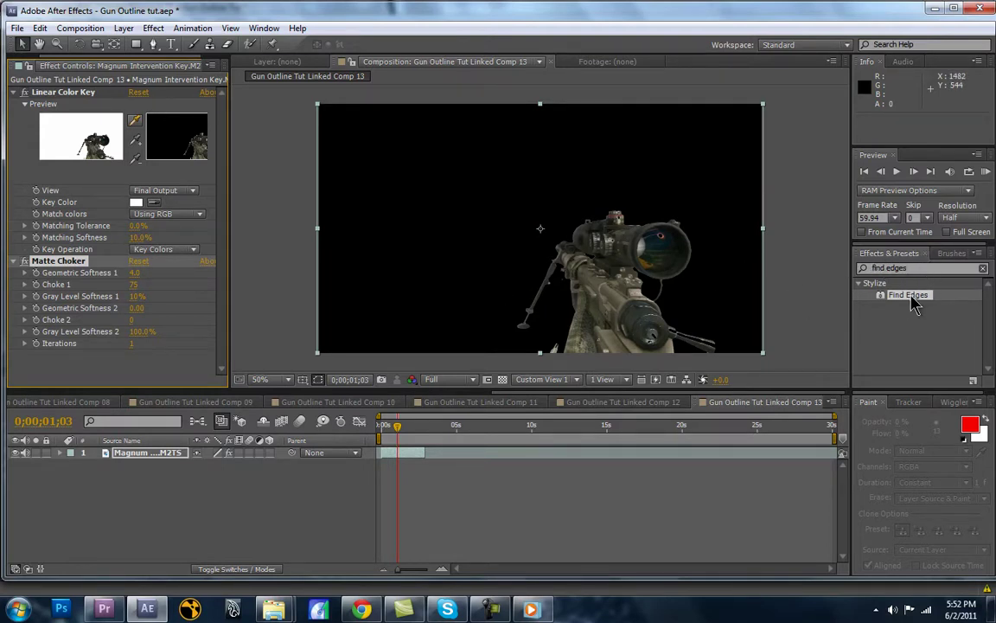
Drag Find Edges onto the rifle layer and preview the white outline in Premiere Pro
left_click_drag(903, 295, 716, 298)
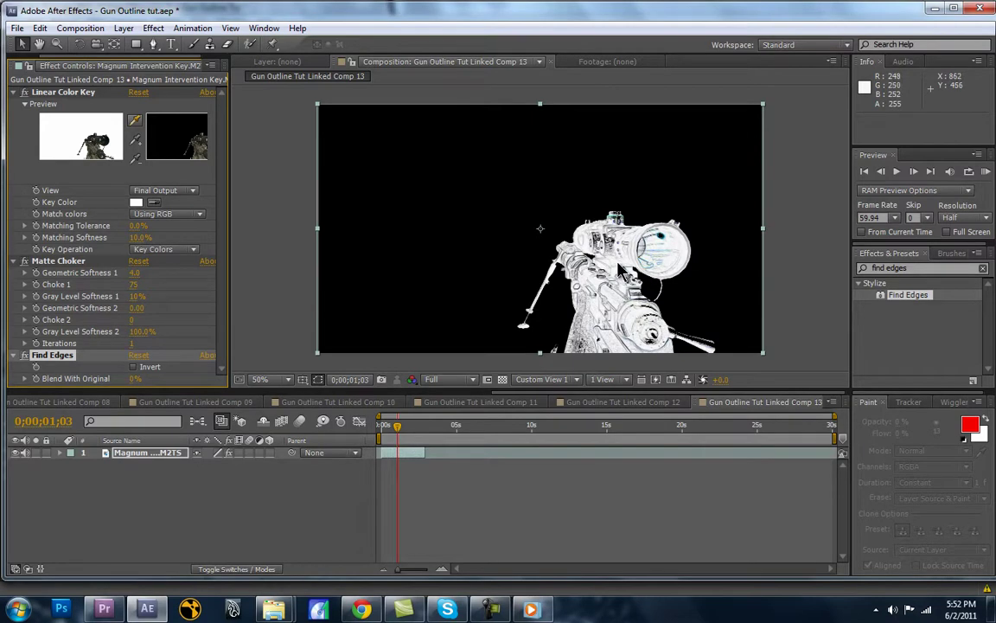
left_click(104, 609)
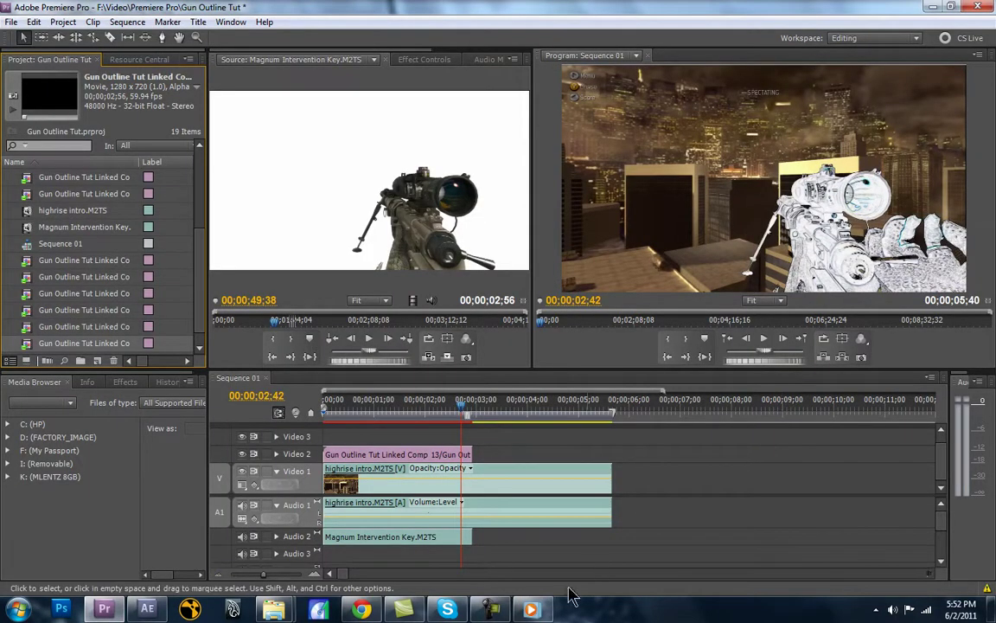
left_click(148, 611)
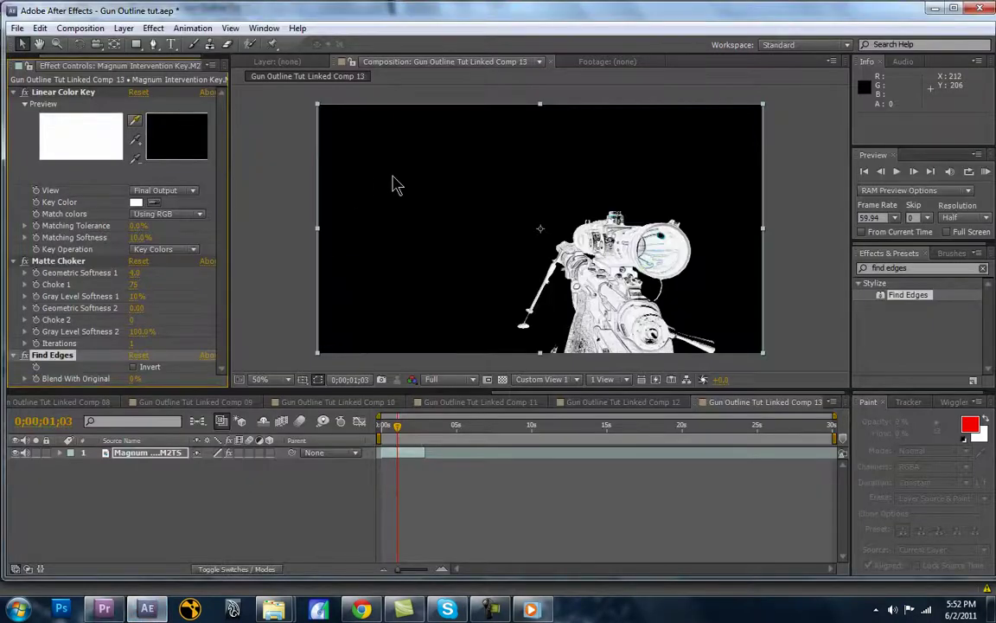
left_click(151, 28)
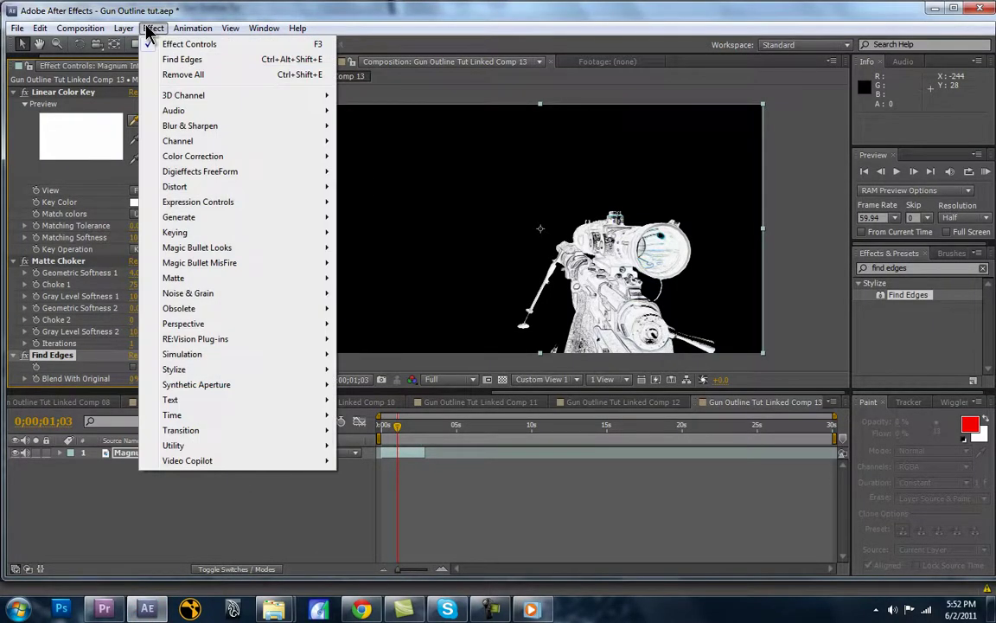
Add CC Toner to the rifle with Highlights set to dark red 5F0101
left_click(246, 158)
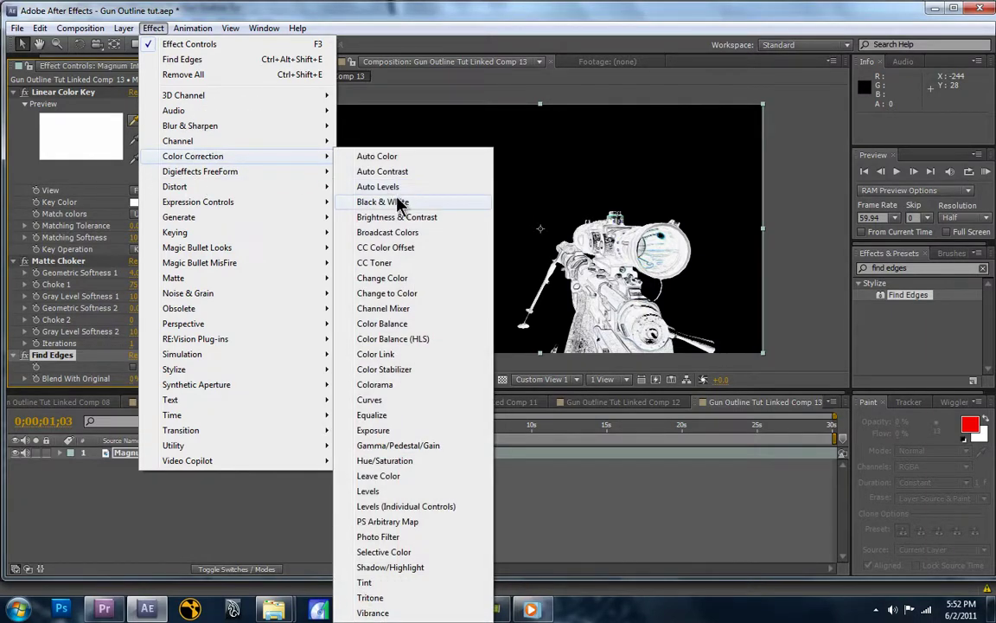
left_click(397, 266)
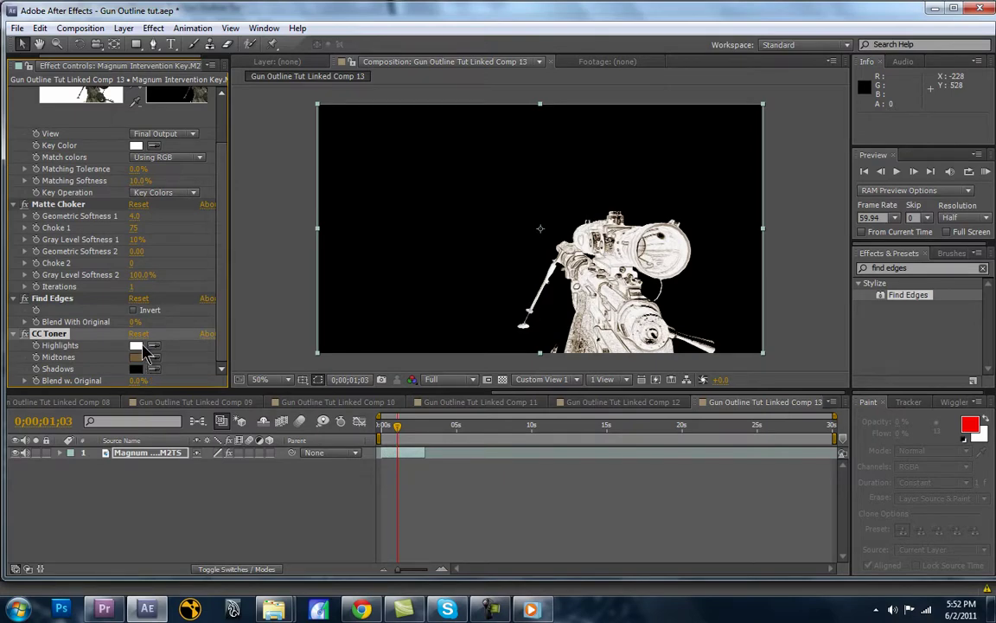
left_click(135, 345)
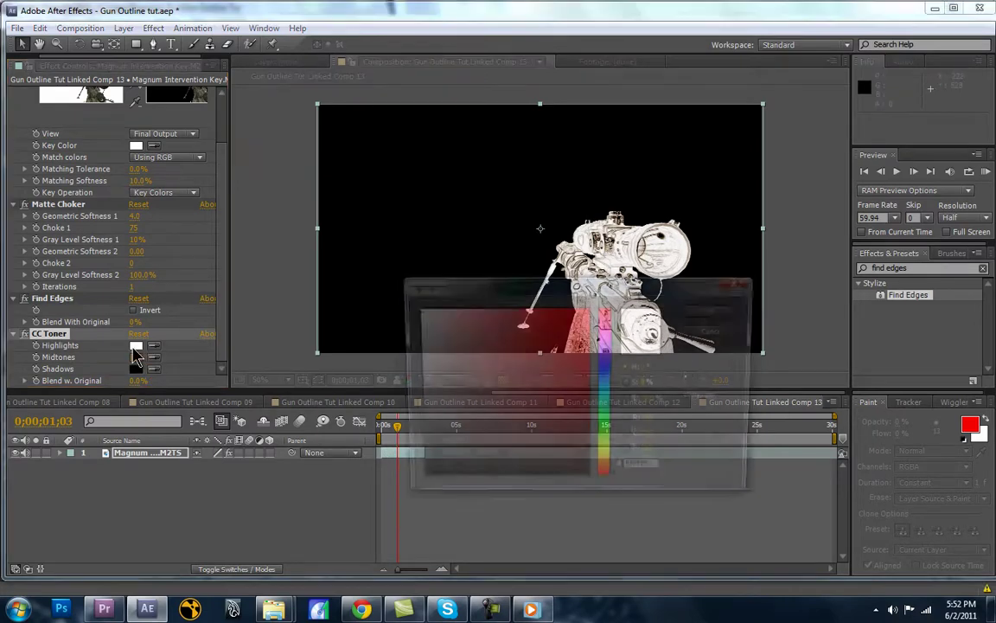
left_click_drag(451, 371, 586, 418)
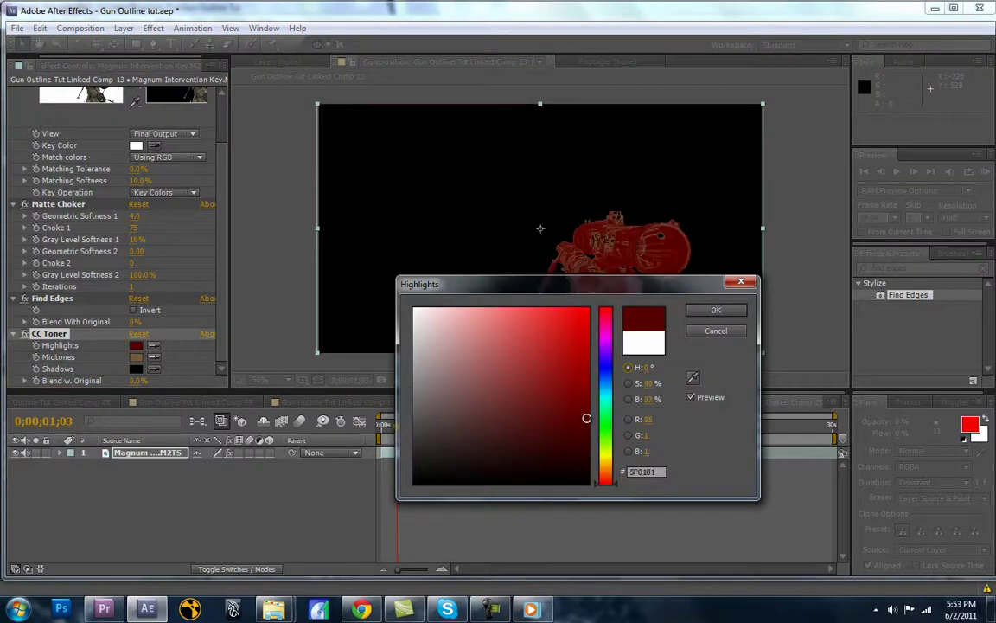
left_click(716, 310)
Set the CC Toner Midtones to black 000000 and view the result in Premiere Pro
left_click(136, 356)
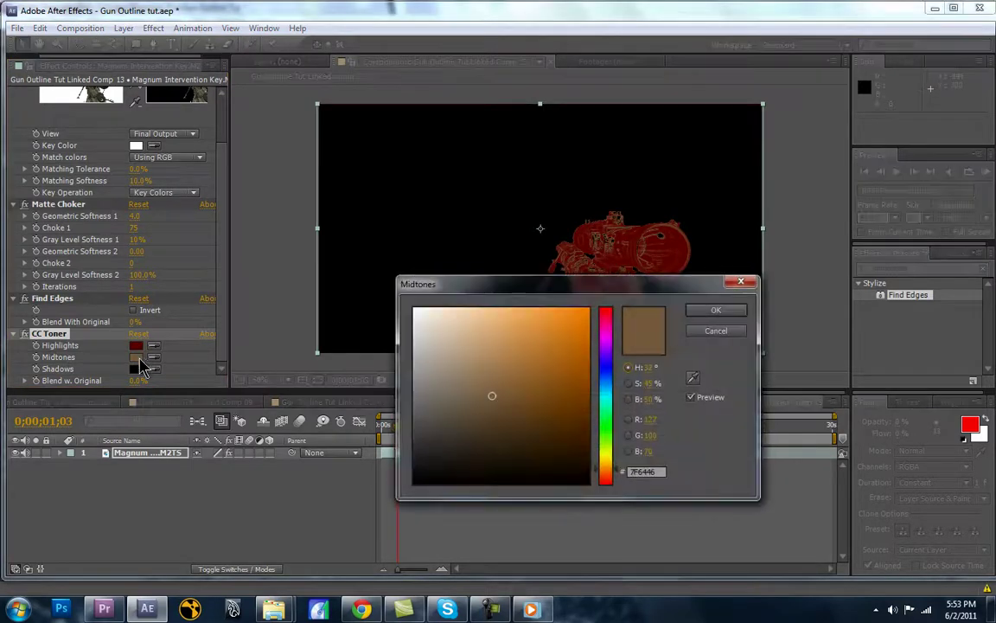
left_click_drag(547, 386, 566, 465)
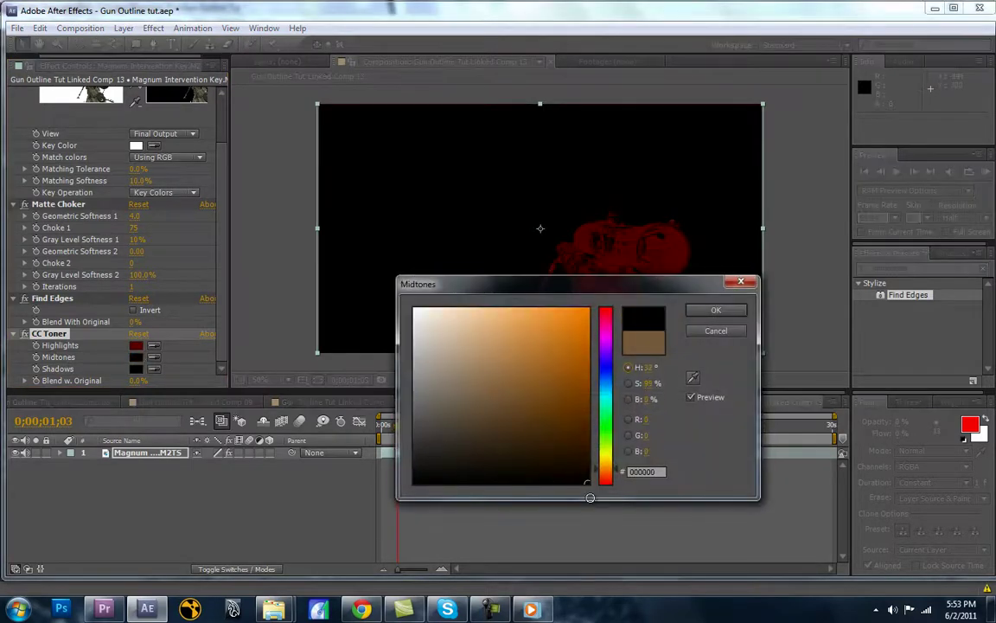
left_click(715, 310)
left_click(104, 608)
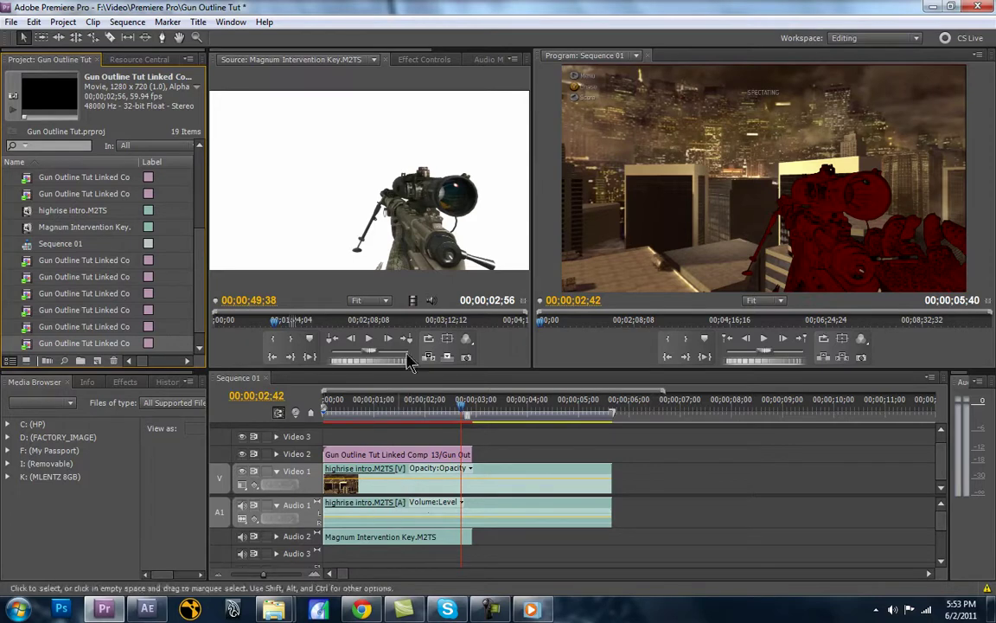
Play back the red rifle outline over the highrise footage in Sequence 01
left_click(147, 607)
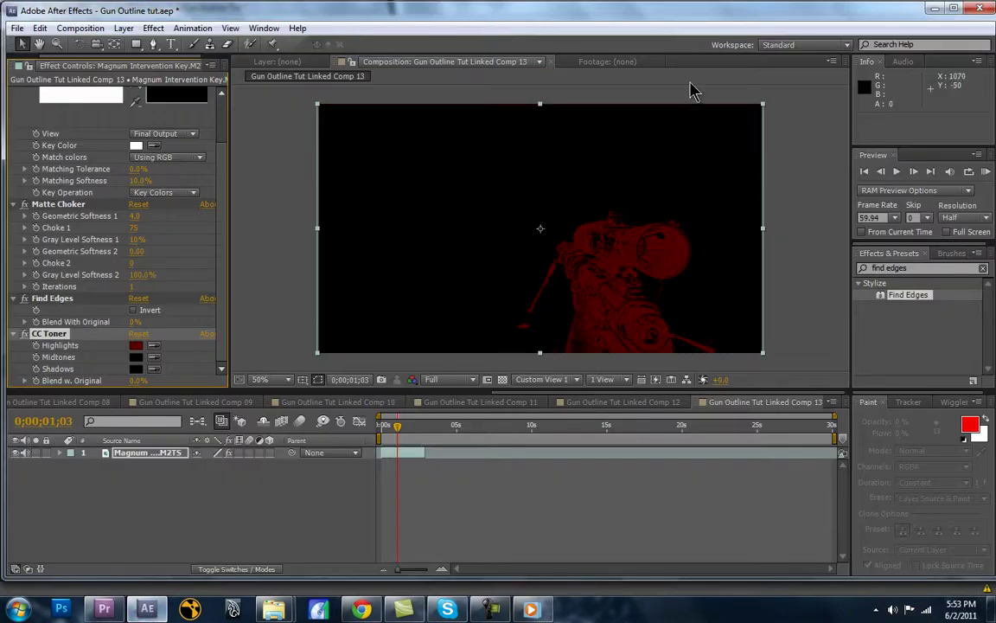
left_click(103, 608)
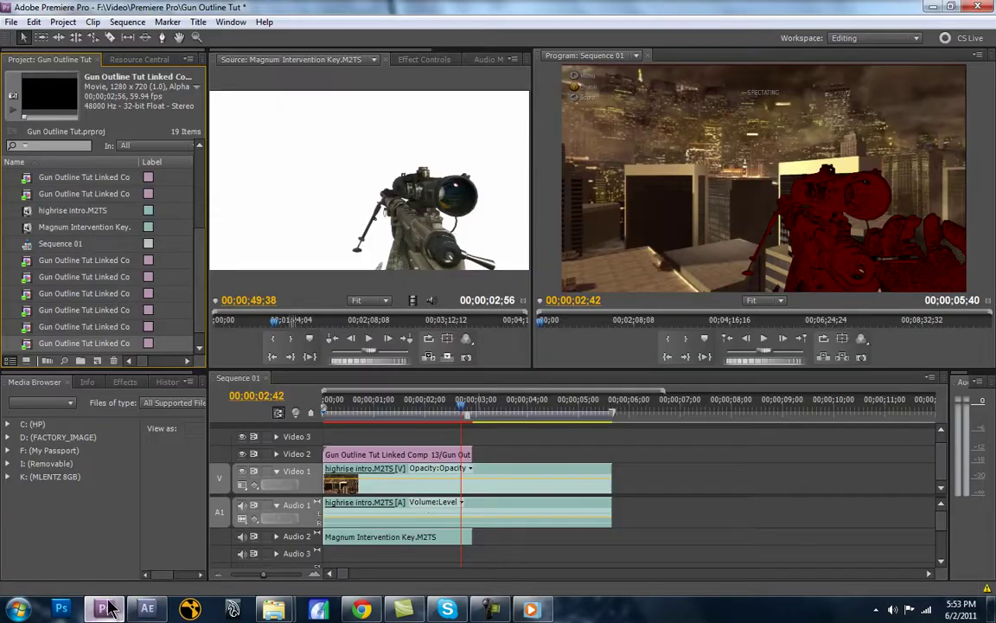
key("space")
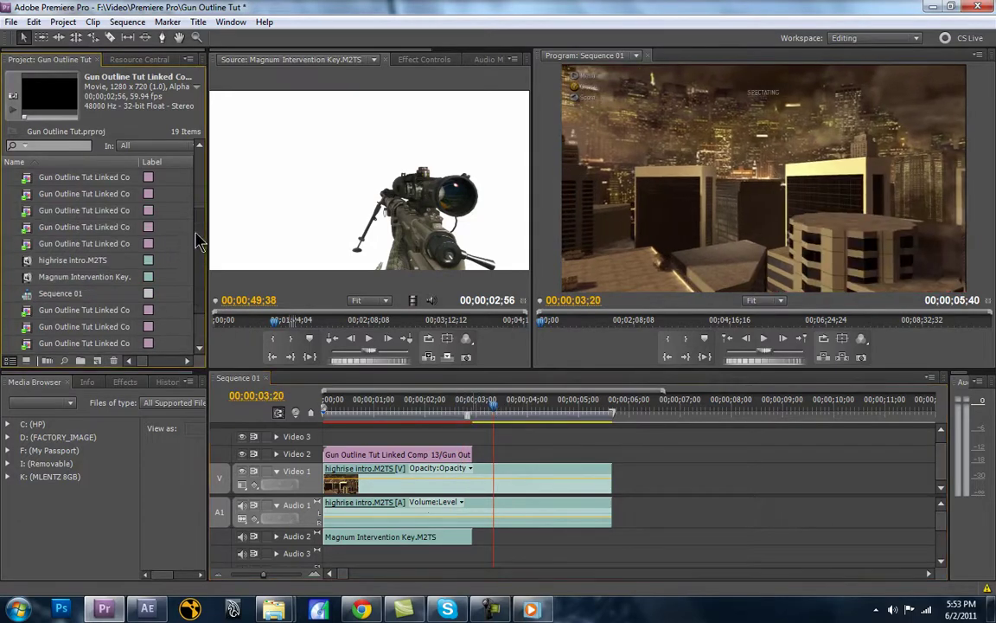
scroll(181, 181, "up", 4)
Place FireRing.wmv on Video 2 after the gun clip and replace it with an After Effects composition
left_click(37, 210)
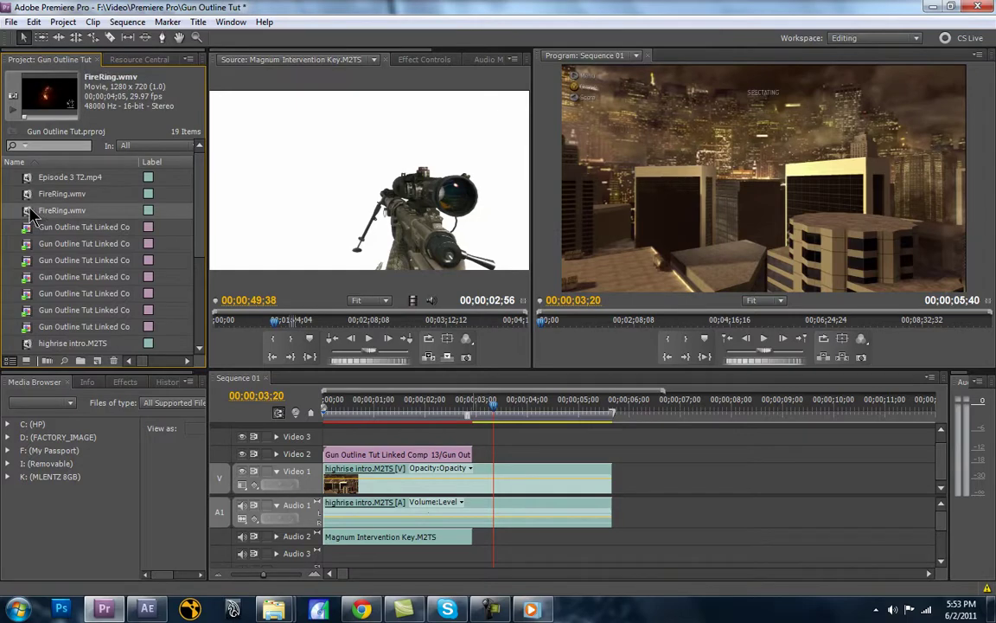
left_click_drag(34, 206, 628, 482)
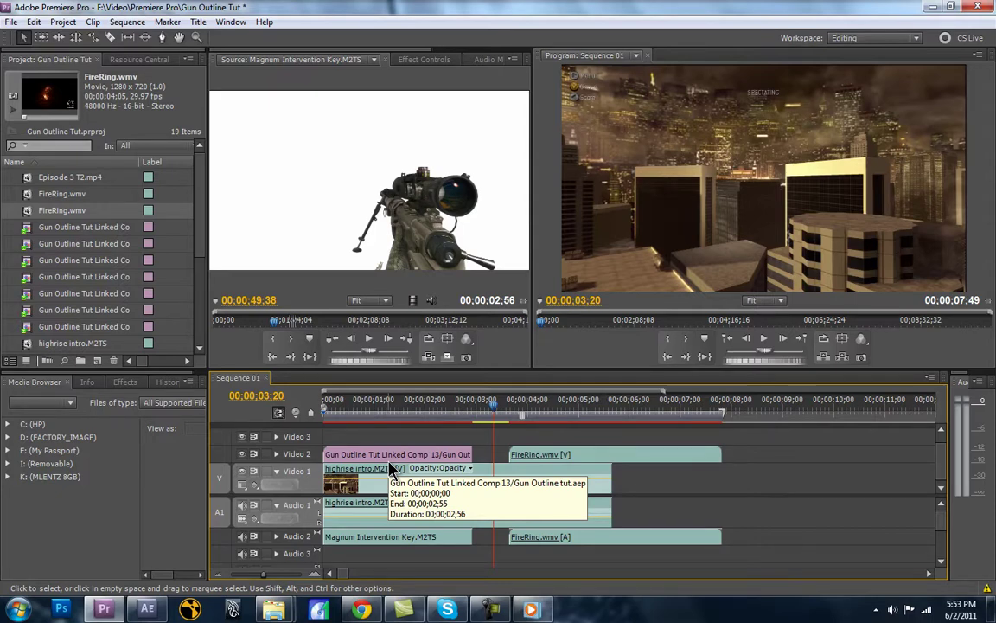
right_click(570, 458)
left_click(622, 551)
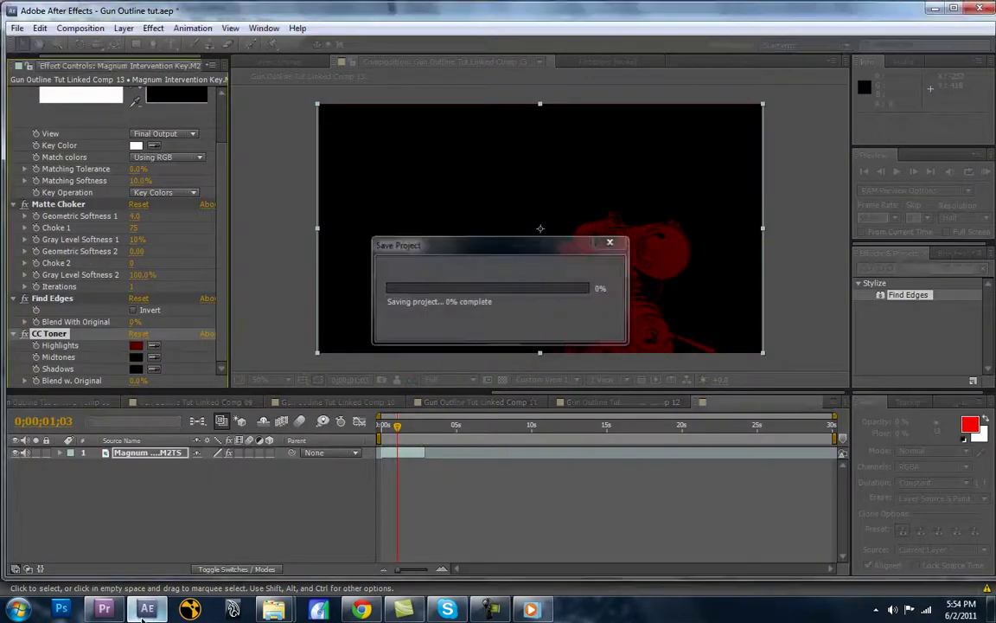
Key out FireRing's black background with Linear Color Key, leaving Matching Tolerance at 0%
mouse_move(147, 609)
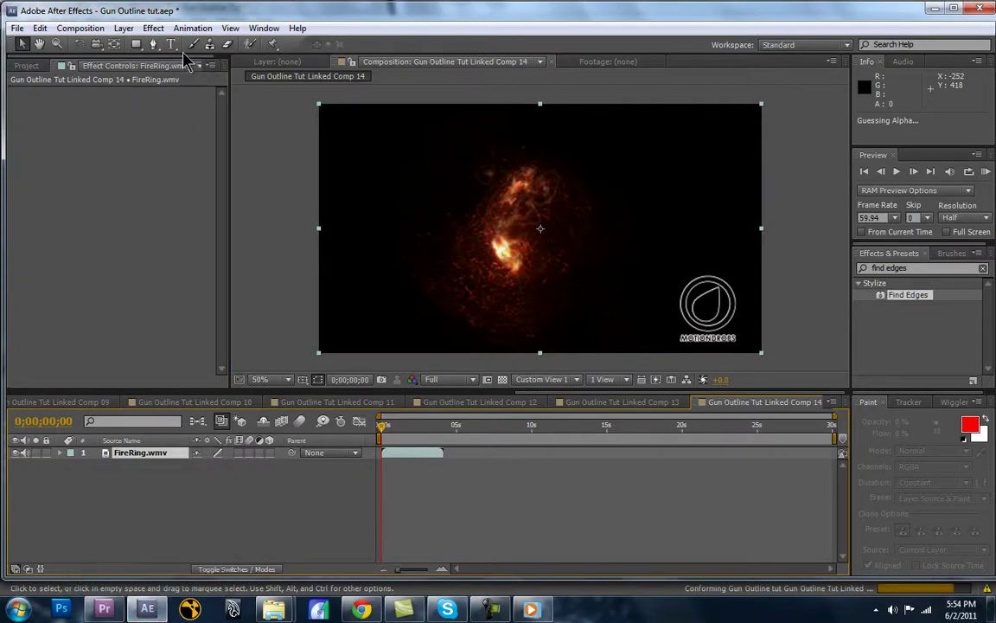
left_click(154, 28)
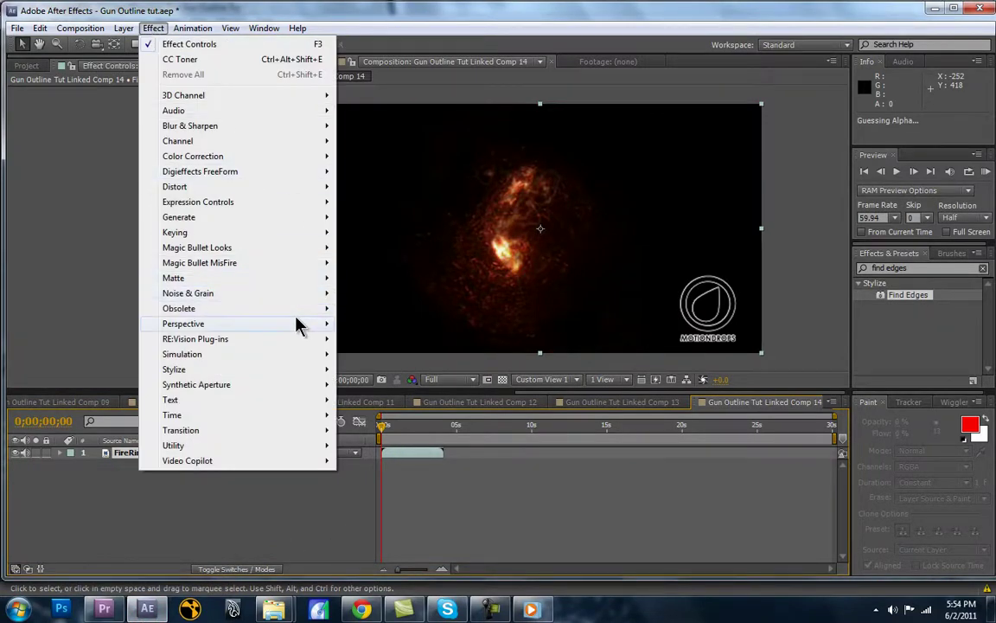
mouse_move(300, 238)
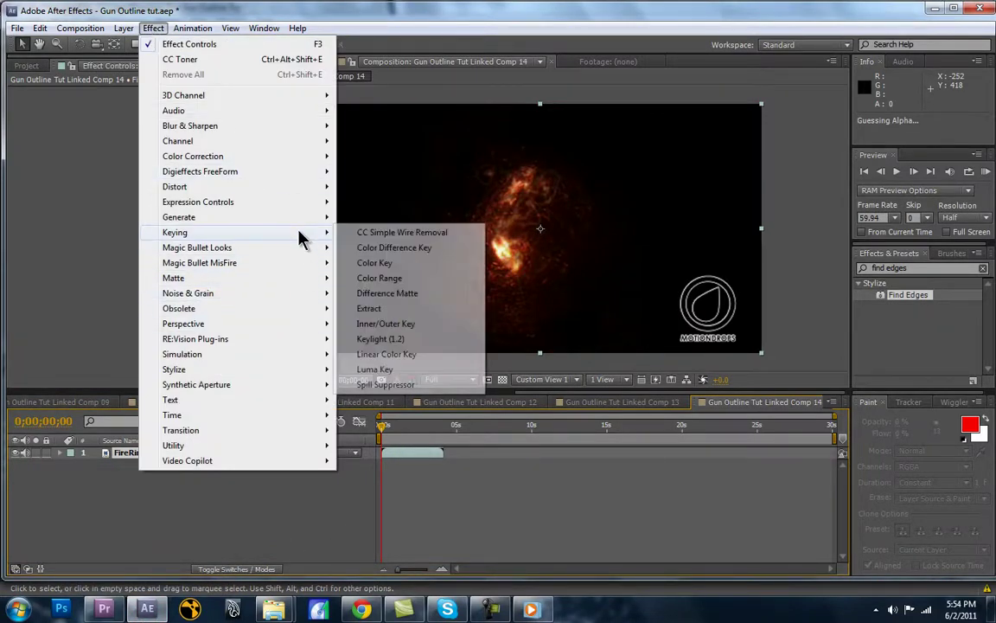
left_click(387, 354)
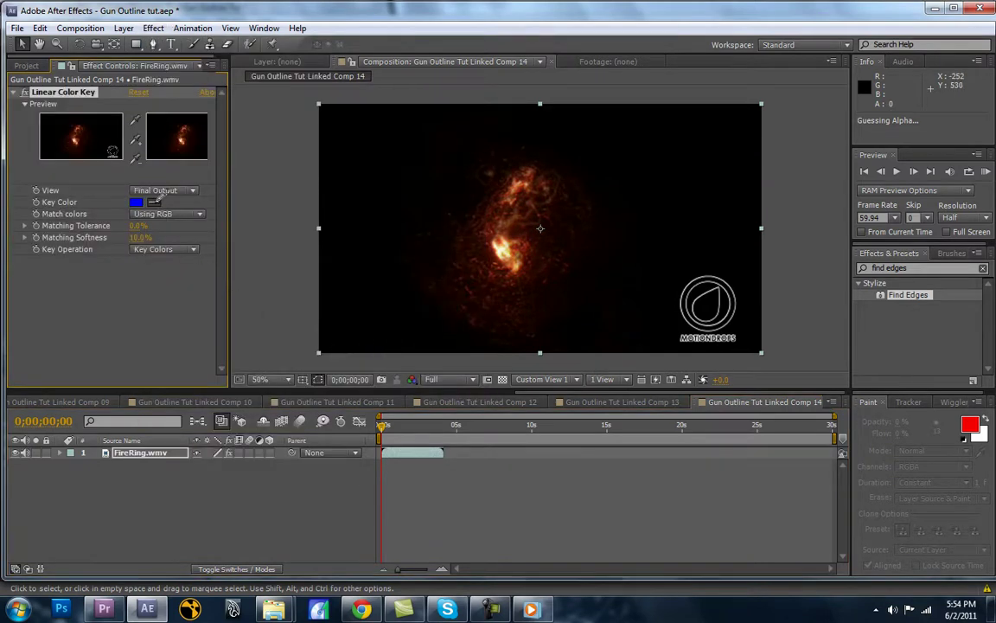
left_click(673, 232)
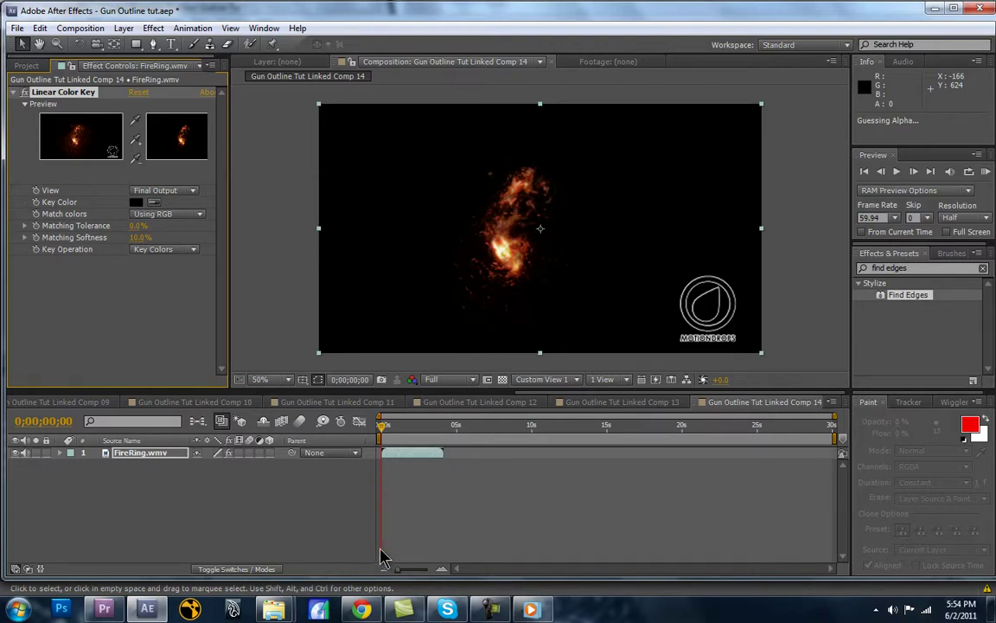
mouse_move(135, 227)
left_mouse_down()
mouse_move(177, 227)
mouse_move(120, 229)
left_mouse_up()
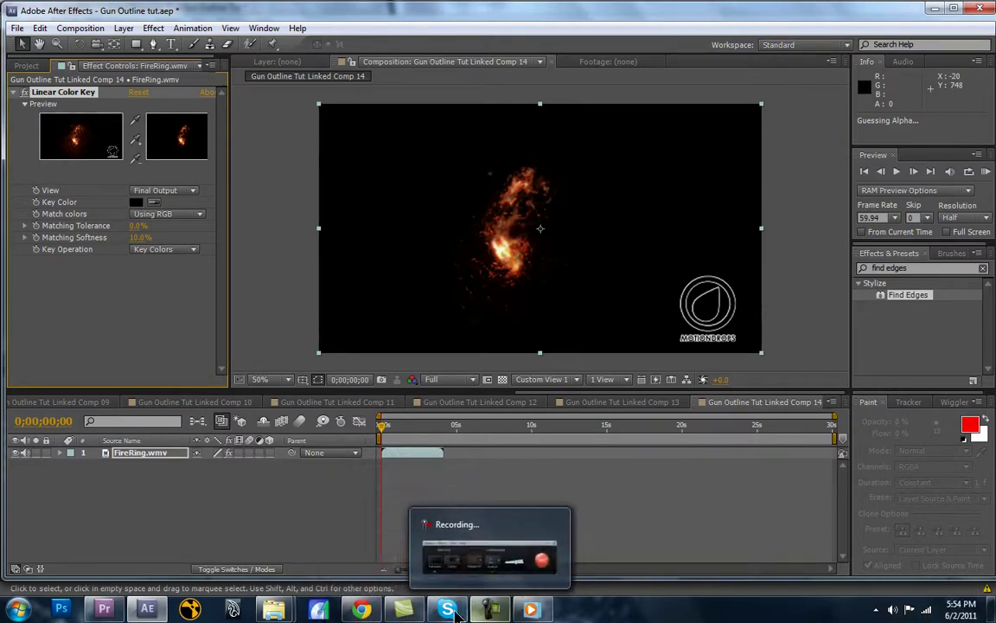
Back in Premiere Pro, scrub to about 00:00:04:05 to show the keyed fire ring over the highrise
left_click(103, 609)
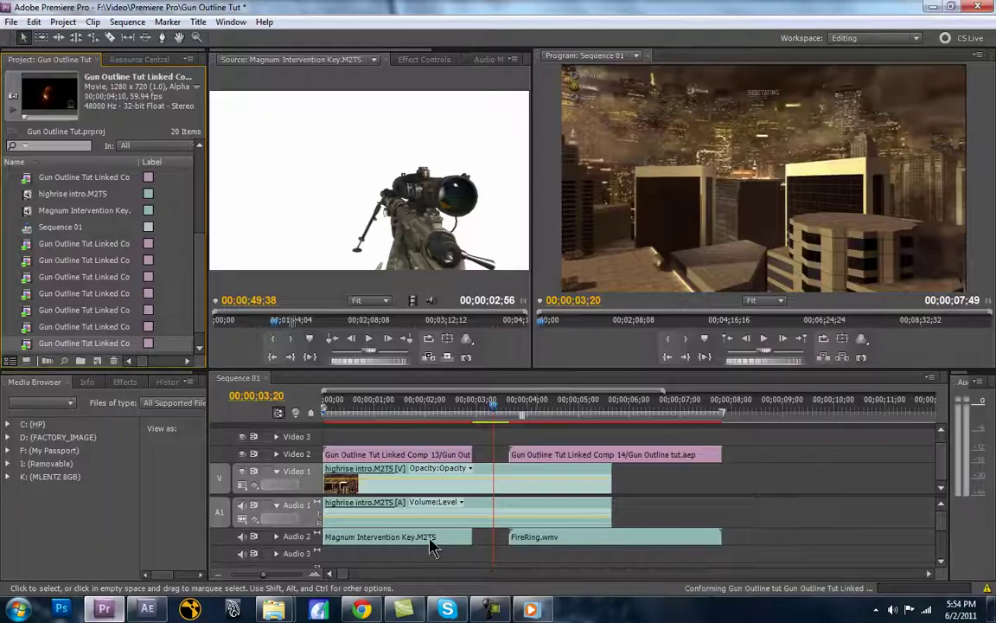
left_click(562, 417)
left_click_drag(563, 417, 534, 415)
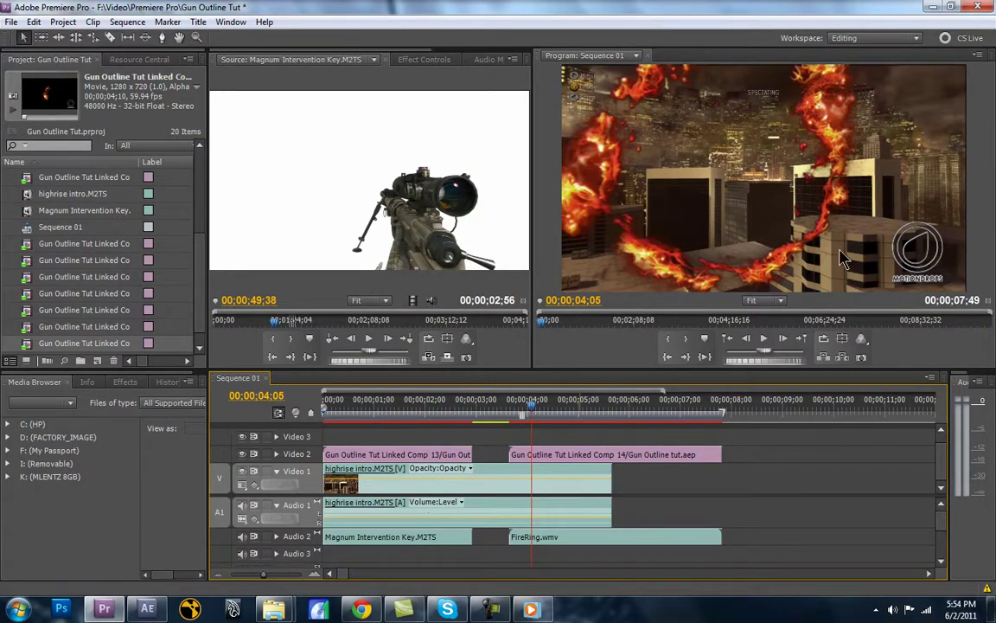
left_click_drag(531, 412, 532, 414)
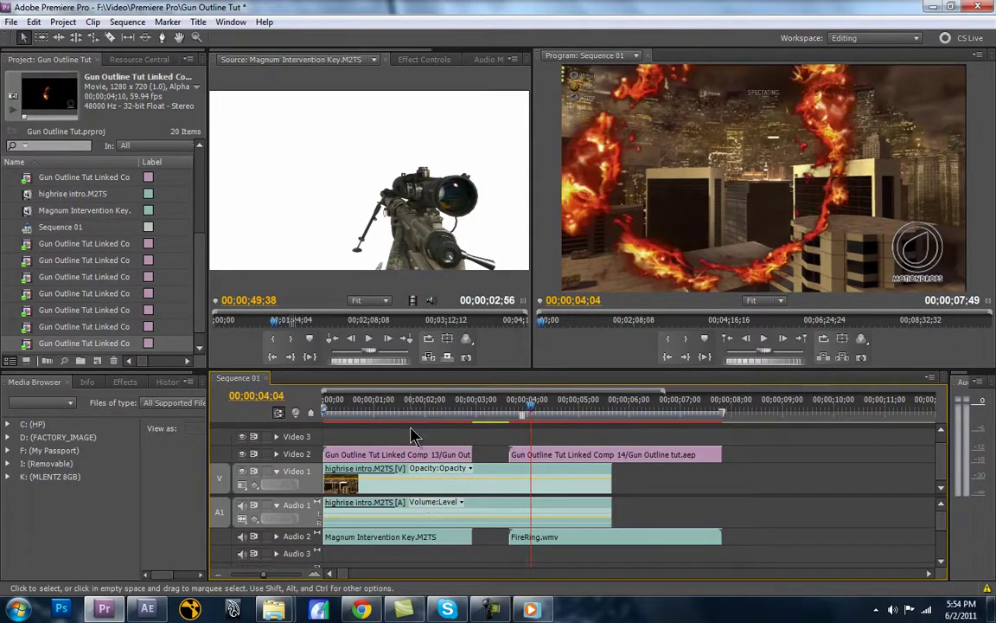